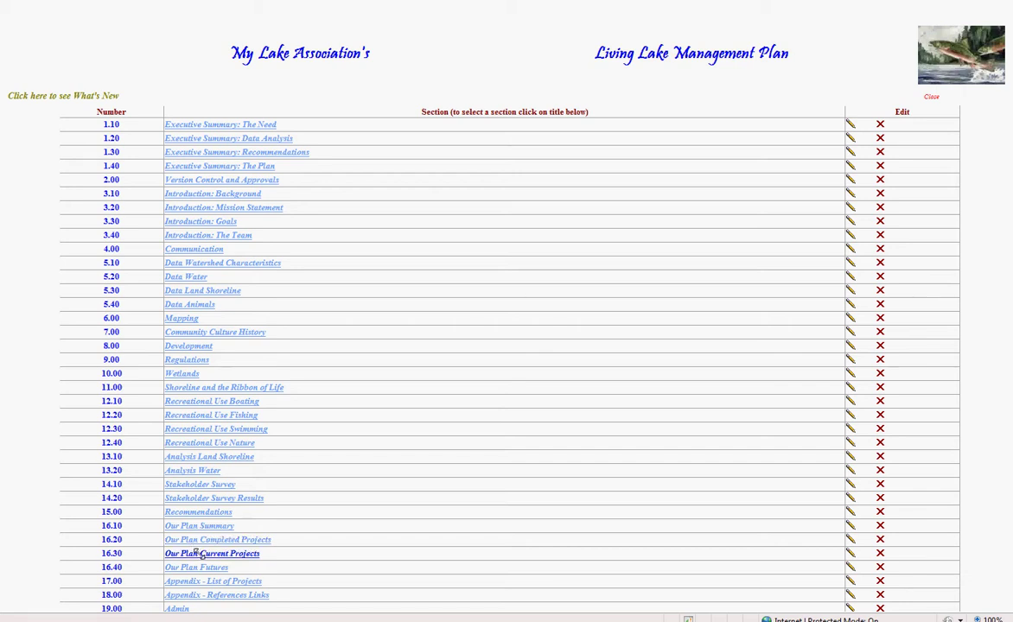
# Open the Project Planning Data Entry page from Our Plan Current Projects and title a new project "2010 Action Register"
pyautogui.click(197, 553)
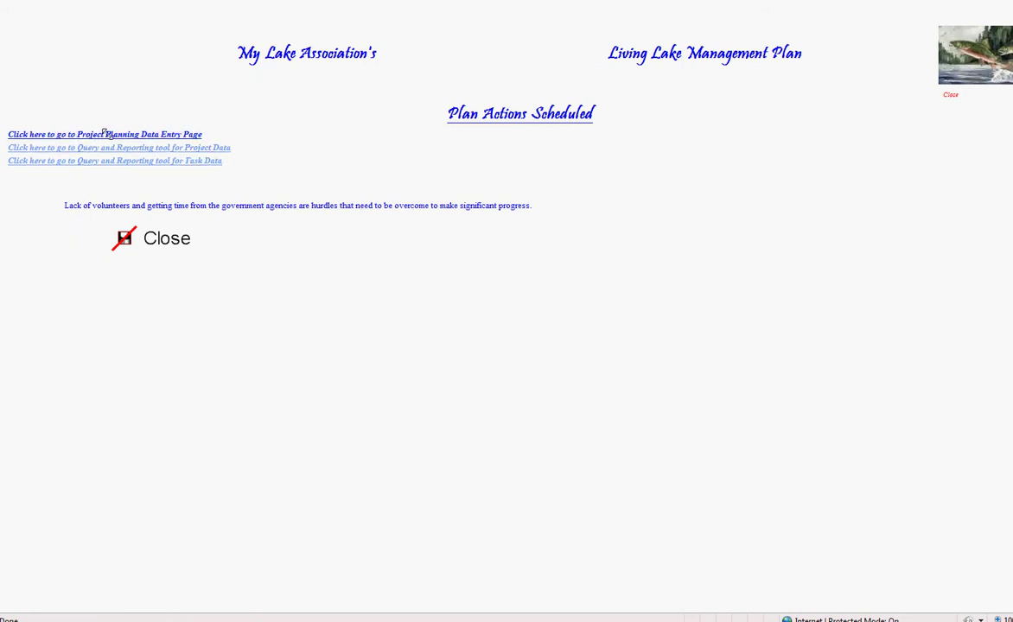
pyautogui.click(104, 134)
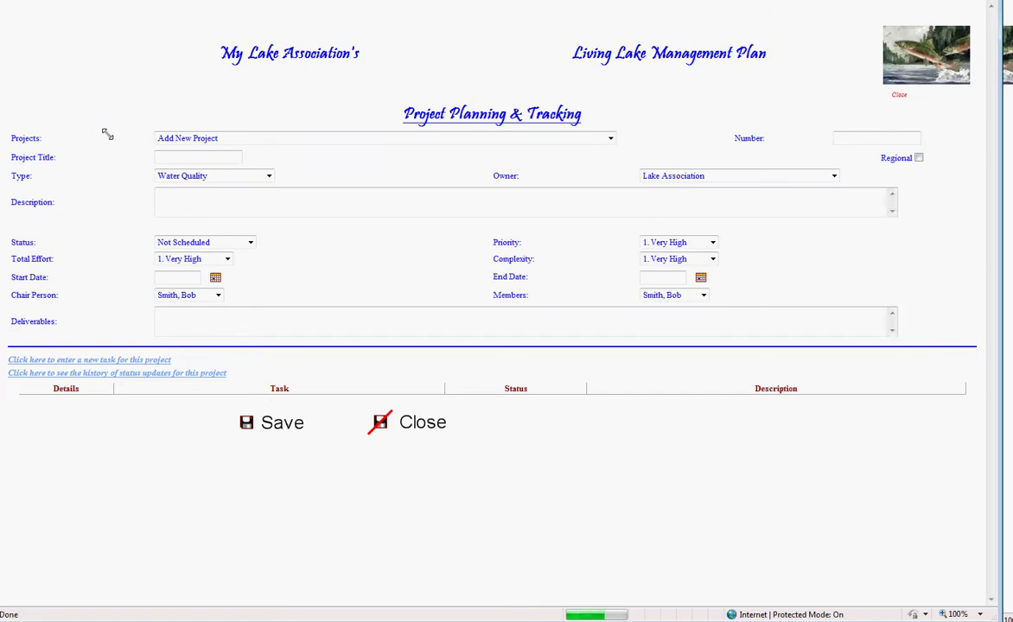
pyautogui.click(165, 157)
pyautogui.write('2')
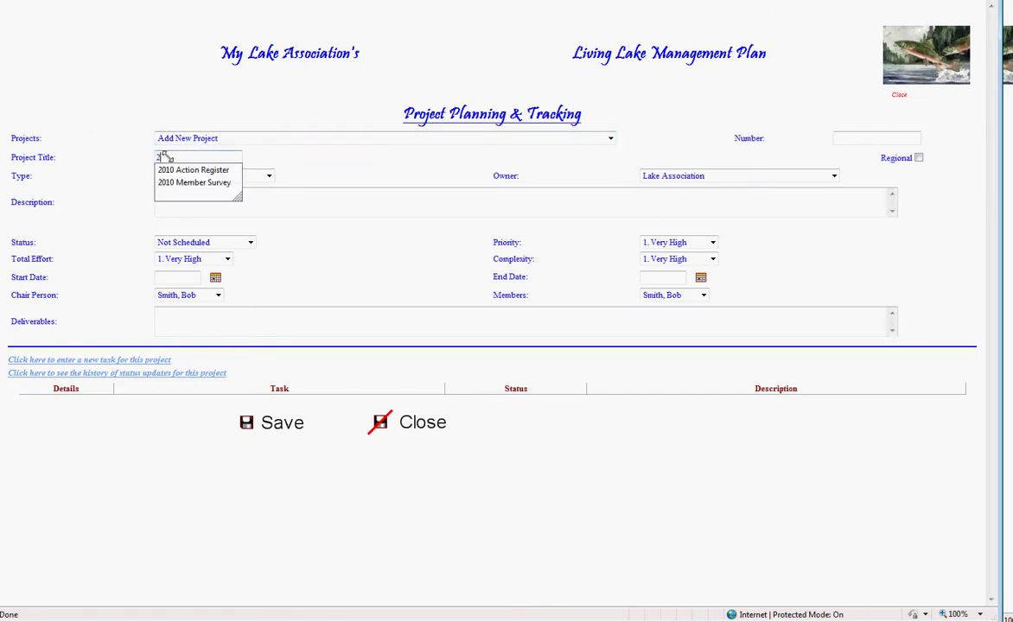
pyautogui.write('010')
pyautogui.click(188, 169)
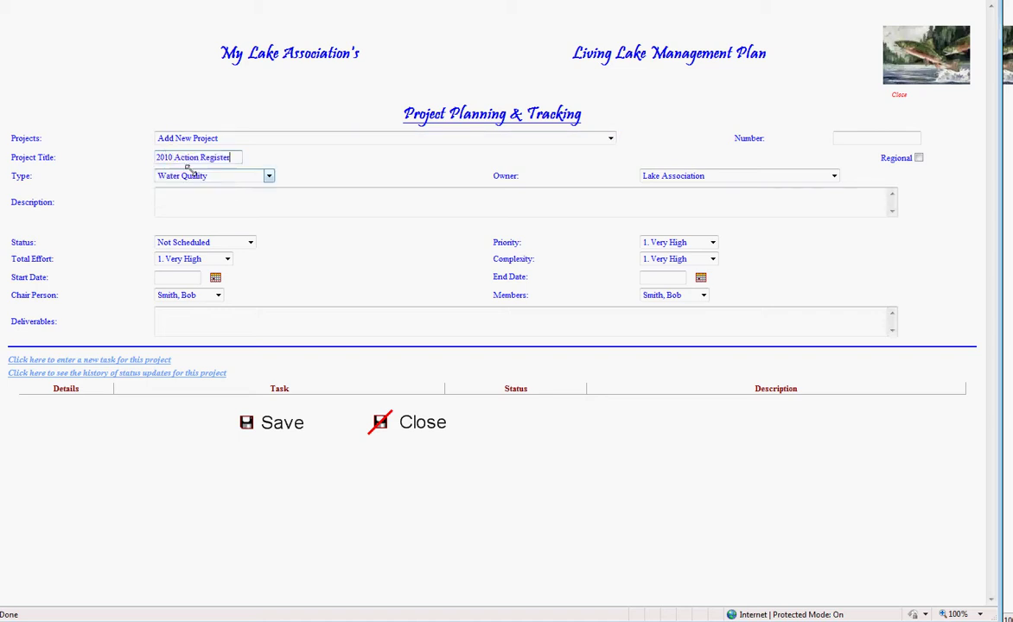
# Enter 2010.1 as the number of the new project
pyautogui.click(844, 139)
pyautogui.write('1')
pyautogui.press('BackSpace')
pyautogui.write('201')
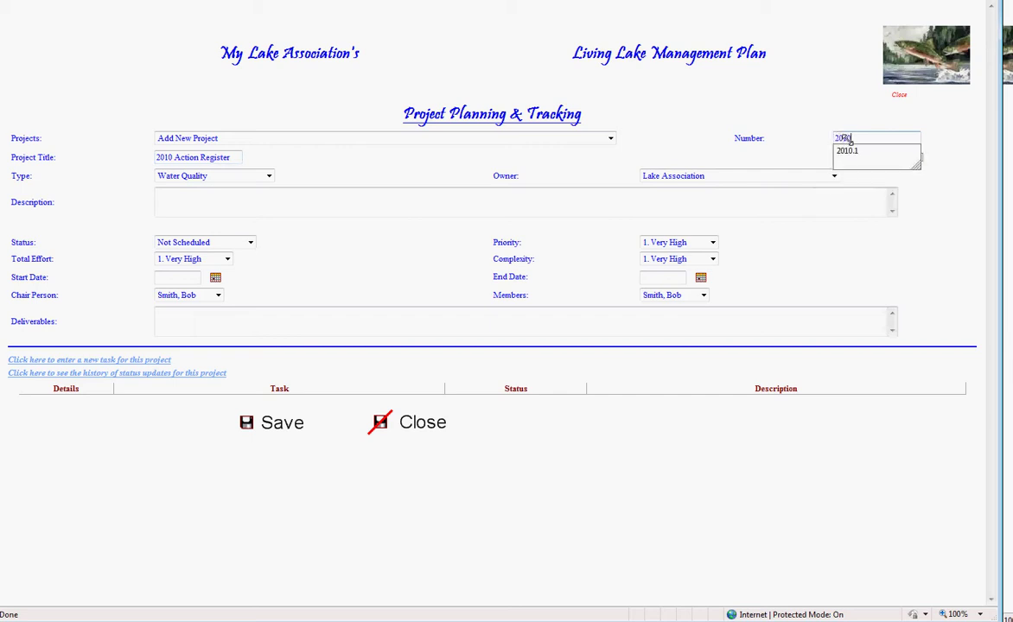
pyautogui.press('Down')
pyautogui.press('Return')
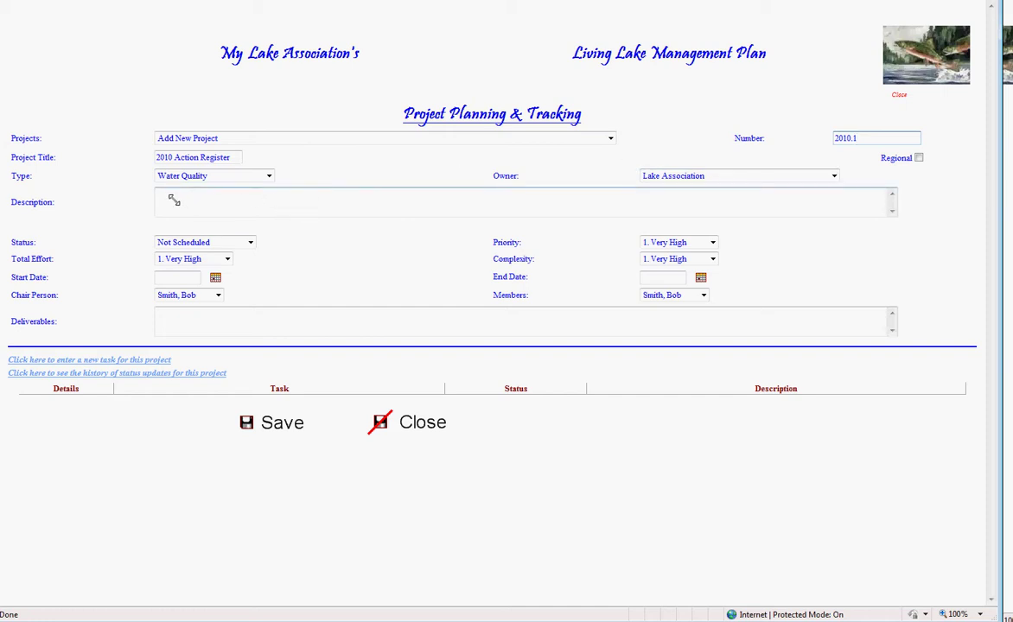
# Set the project type to Organizational Improvements and enter the description "capture all the actions for 2010"
pyautogui.click(267, 175)
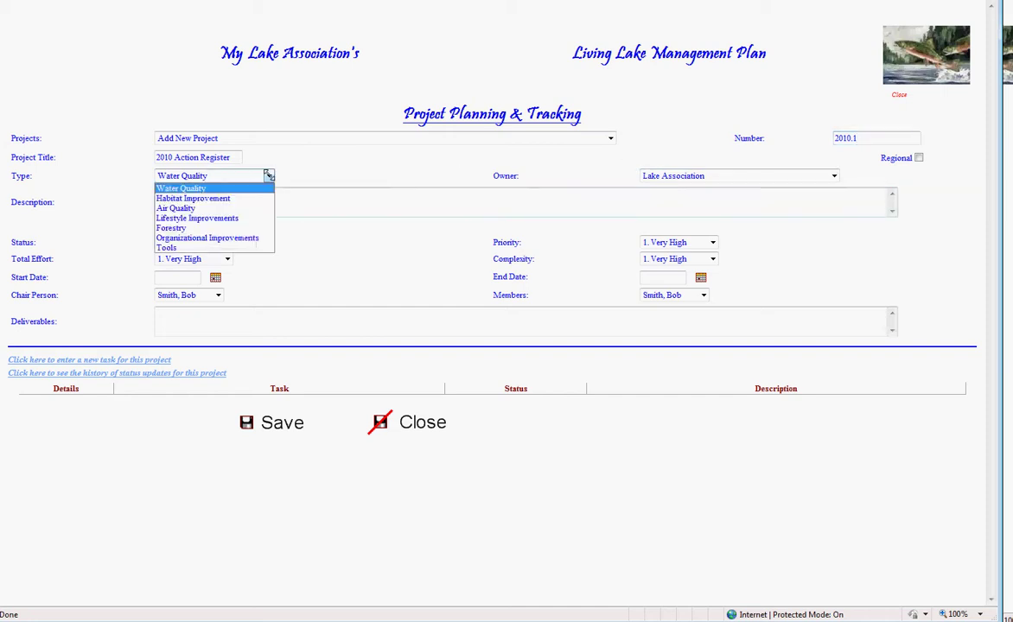
pyautogui.click(262, 237)
pyautogui.click(172, 198)
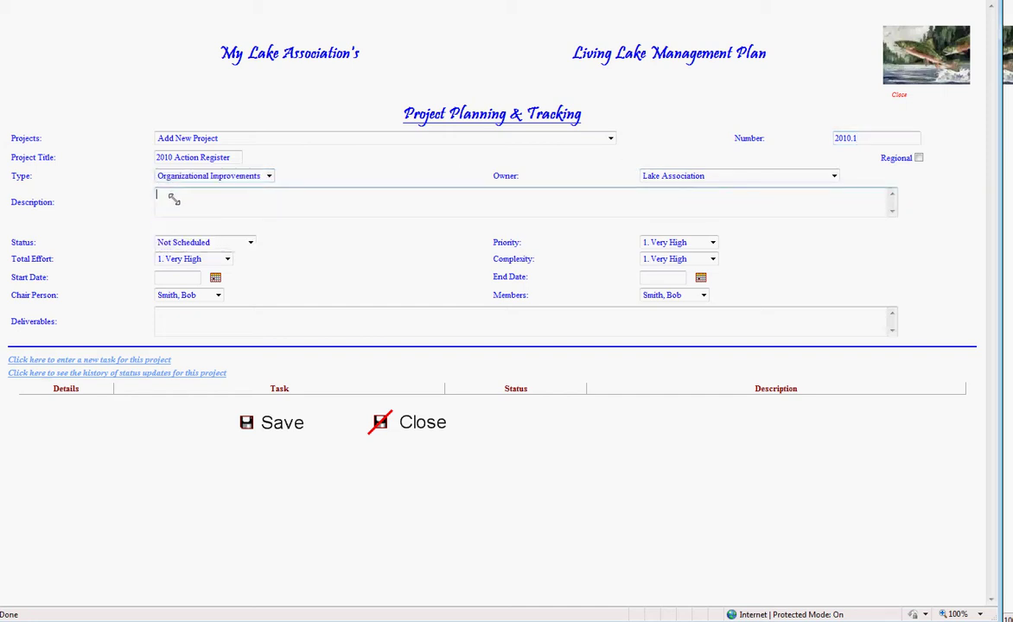
pyautogui.write('capture all the actions for 2010')
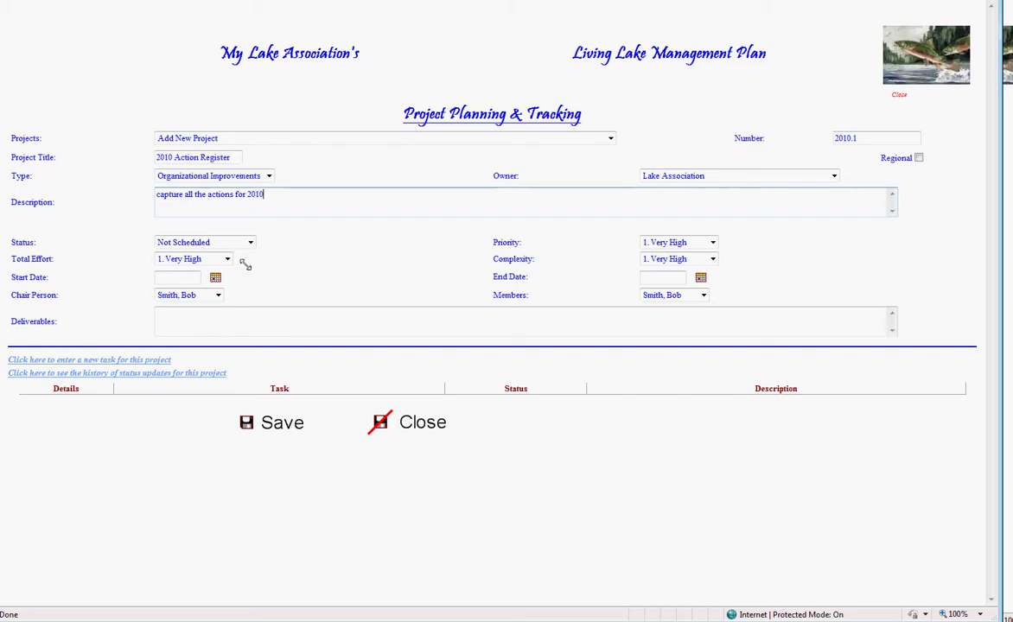
# Set the project's status to Started and its priority to 2. High
pyautogui.click(250, 242)
pyautogui.click(230, 262)
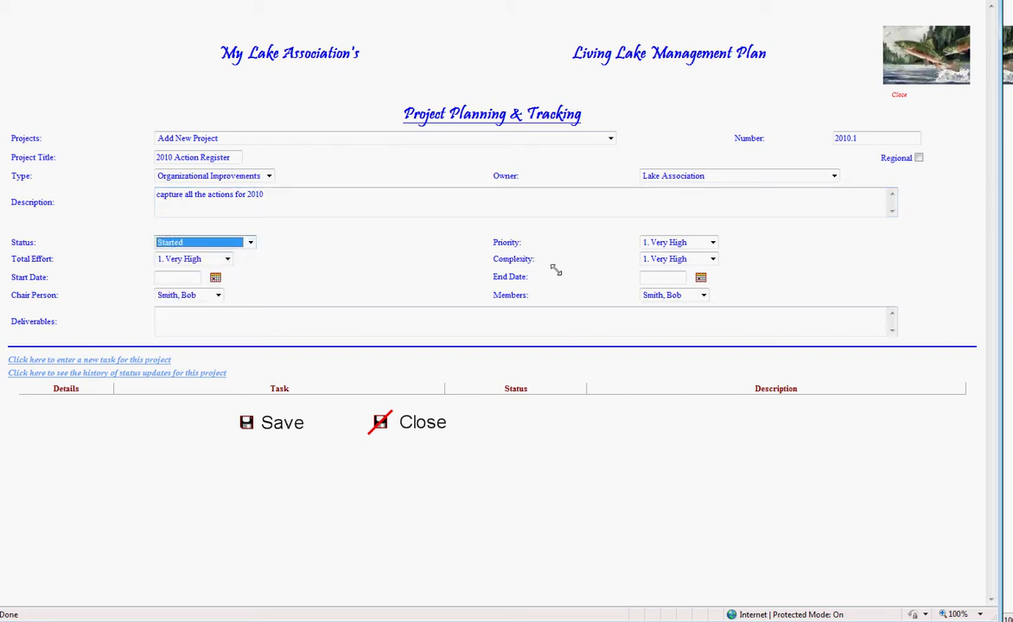
pyautogui.click(712, 243)
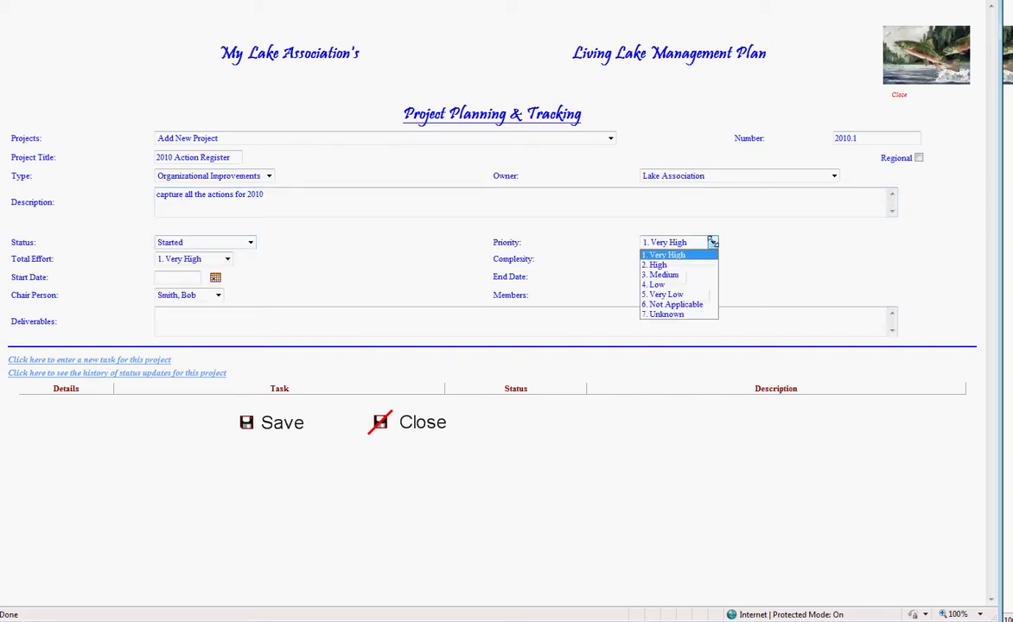
pyautogui.click(675, 266)
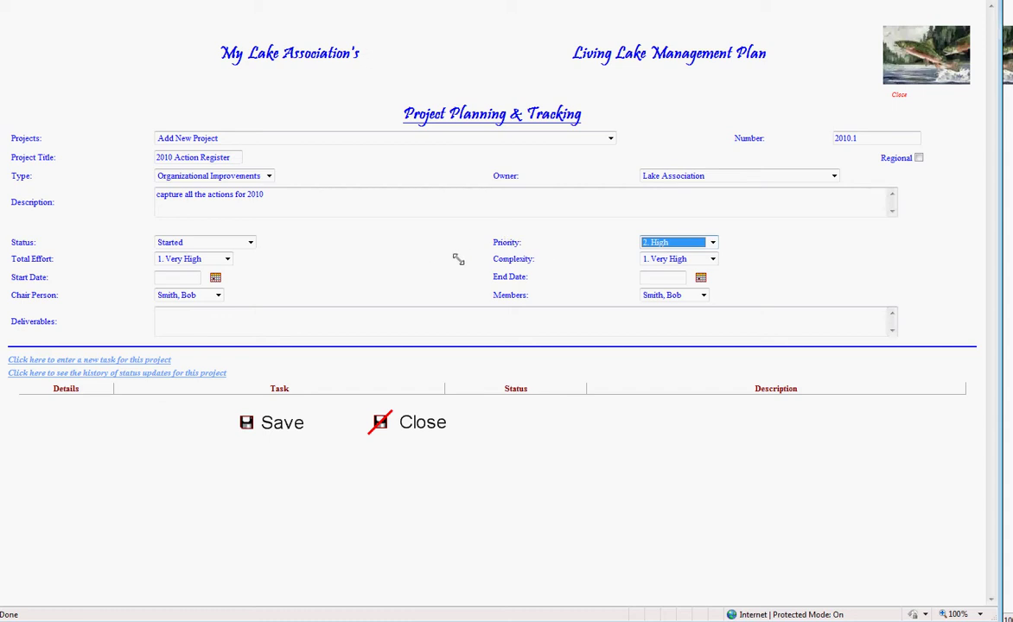
# Set the project's start date to 3/1/2010 using the calendar
pyautogui.click(215, 277)
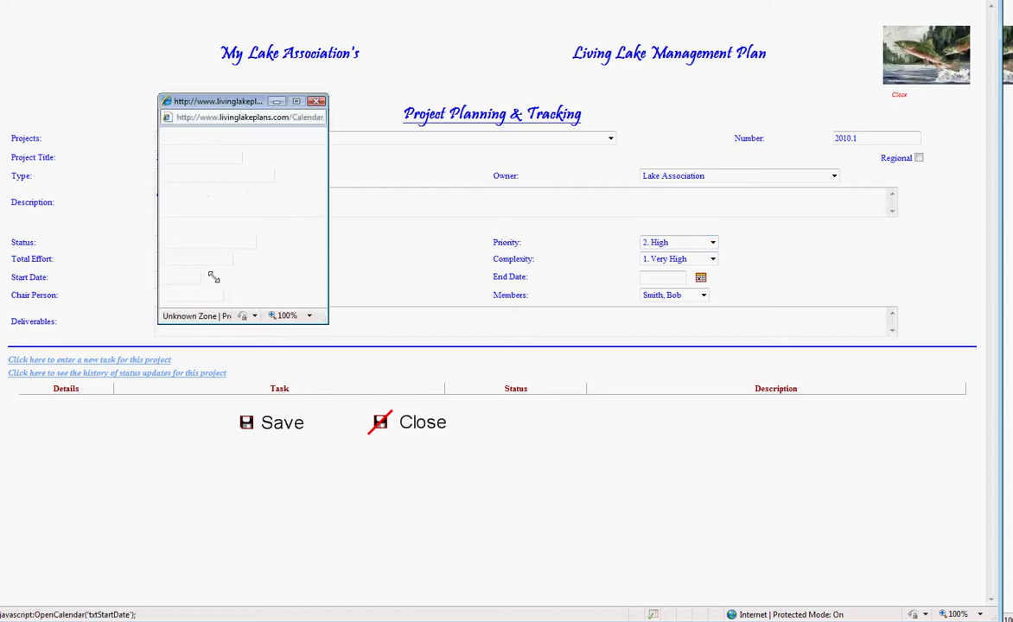
pyautogui.click(244, 145)
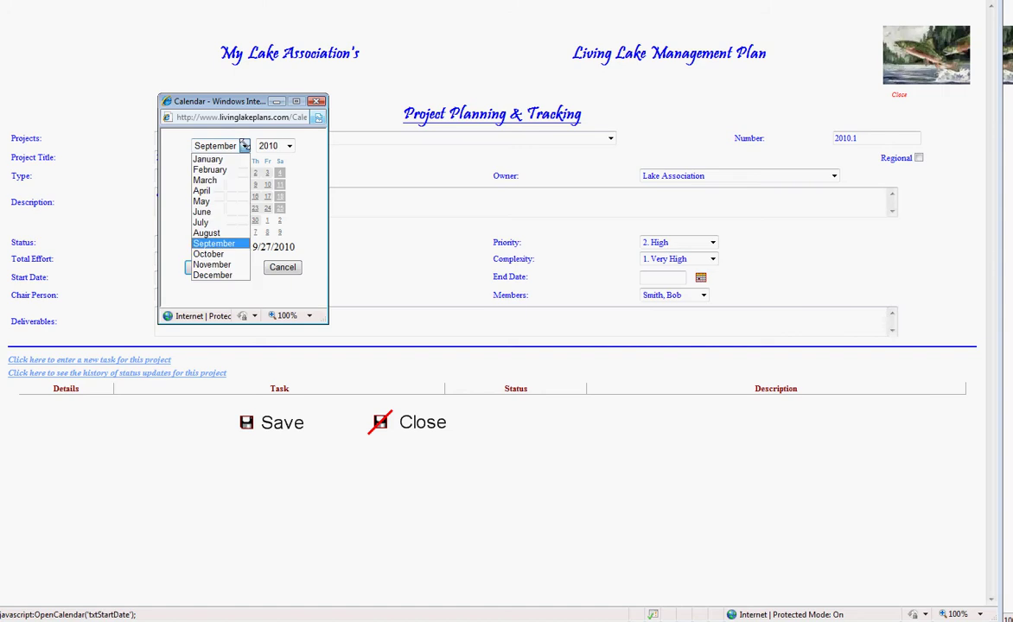
pyautogui.click(209, 180)
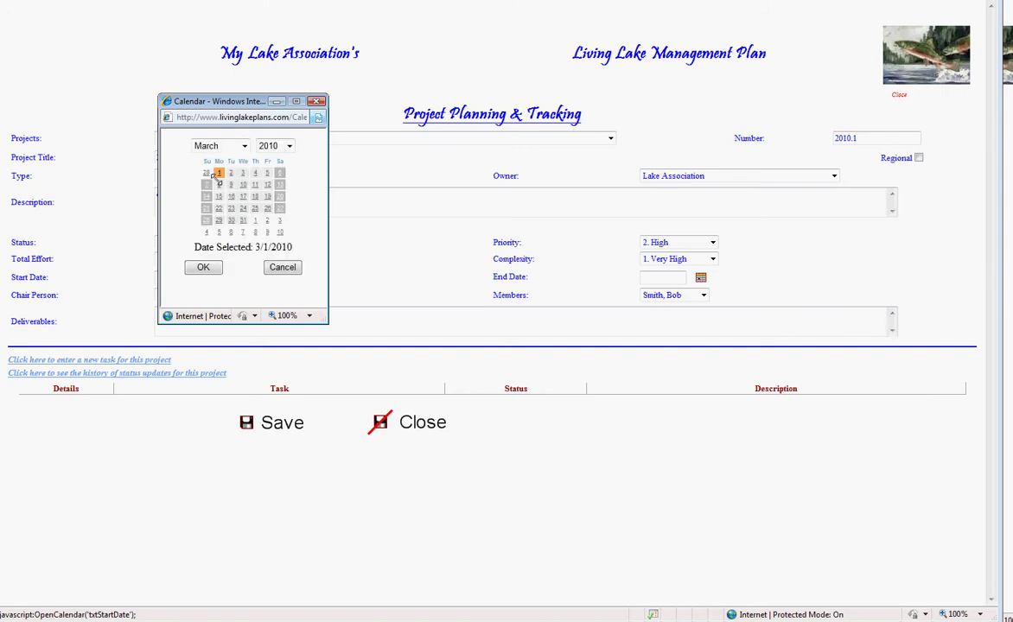
pyautogui.click(202, 266)
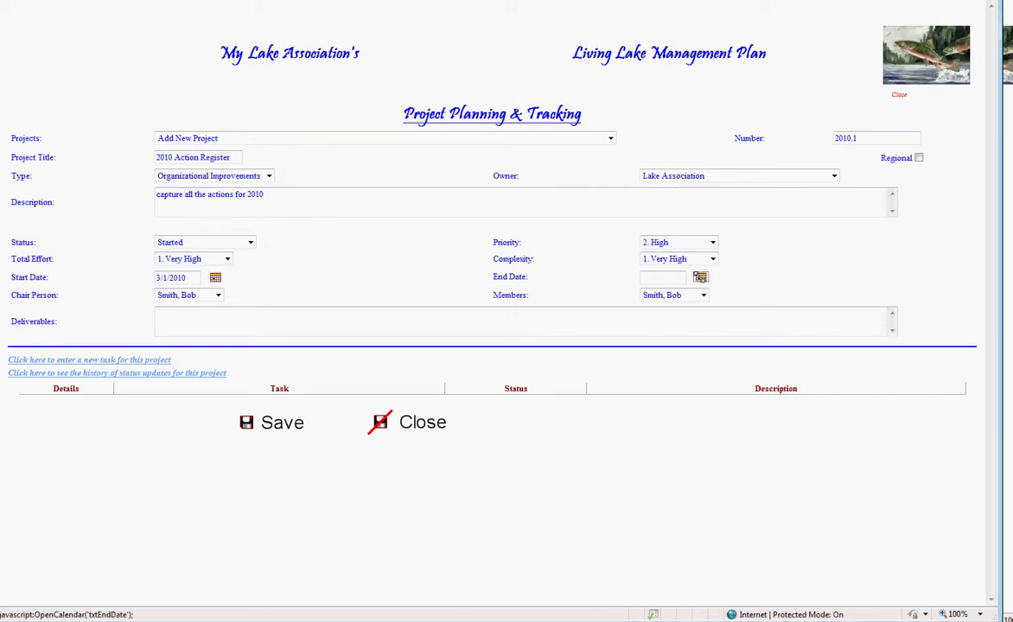
# Set the project's end date to 12/22/2010 using the calendar
pyautogui.click(699, 277)
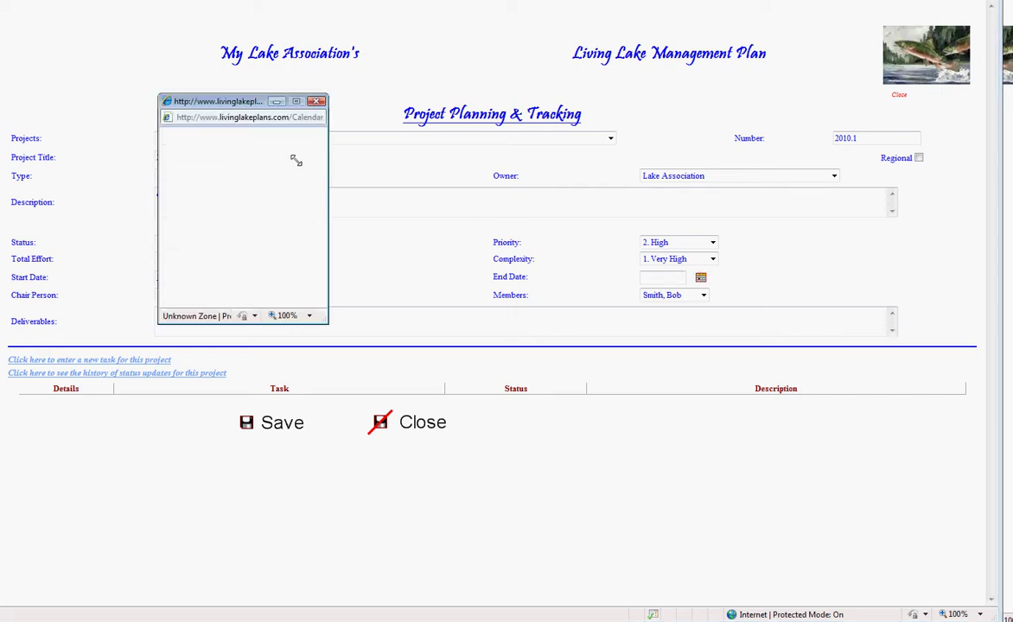
pyautogui.click(245, 146)
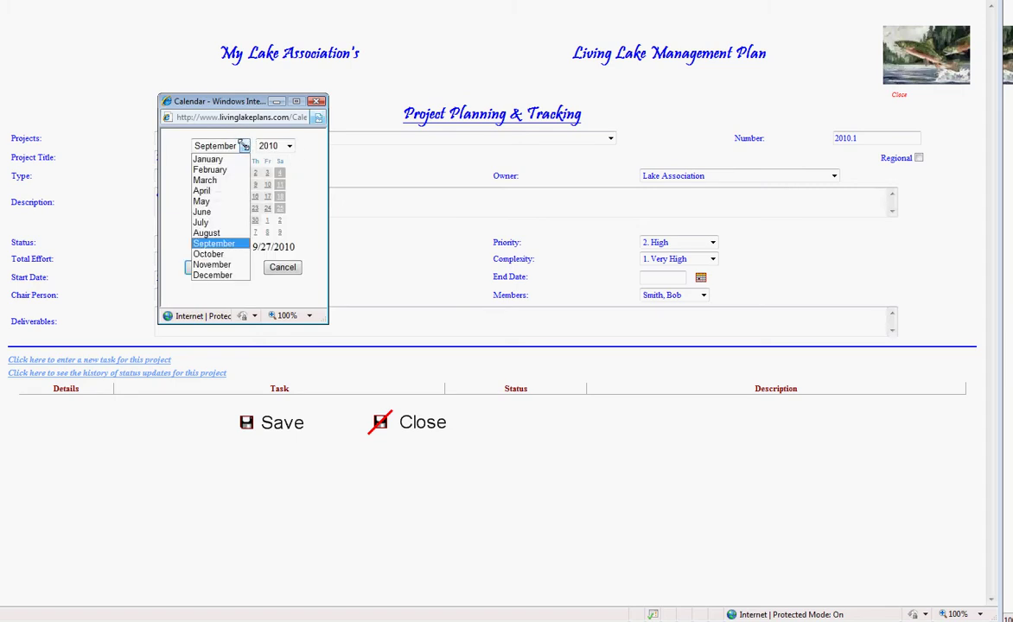
pyautogui.click(211, 274)
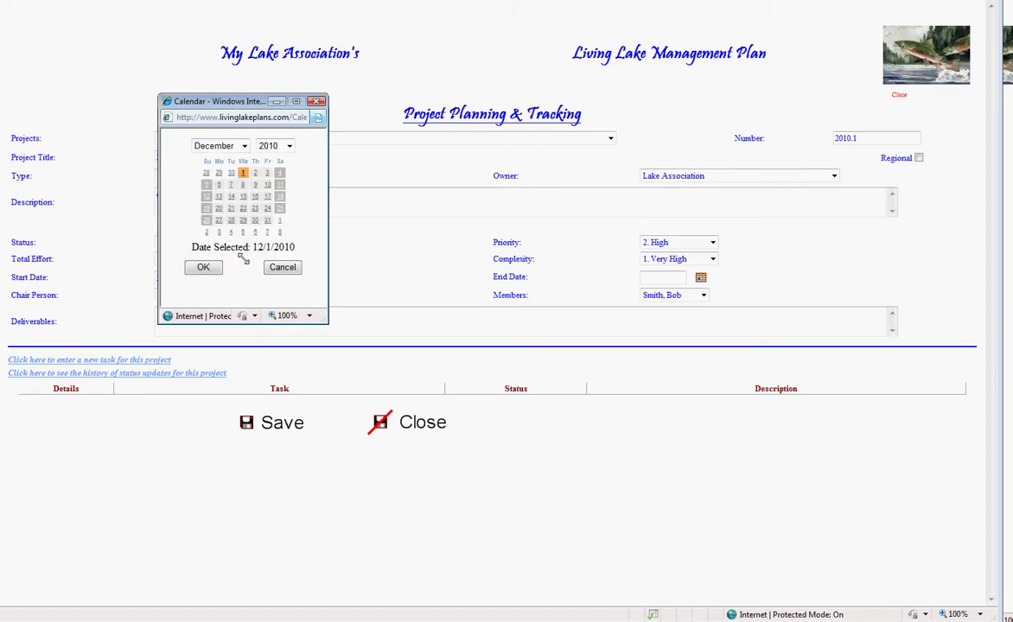
pyautogui.click(243, 208)
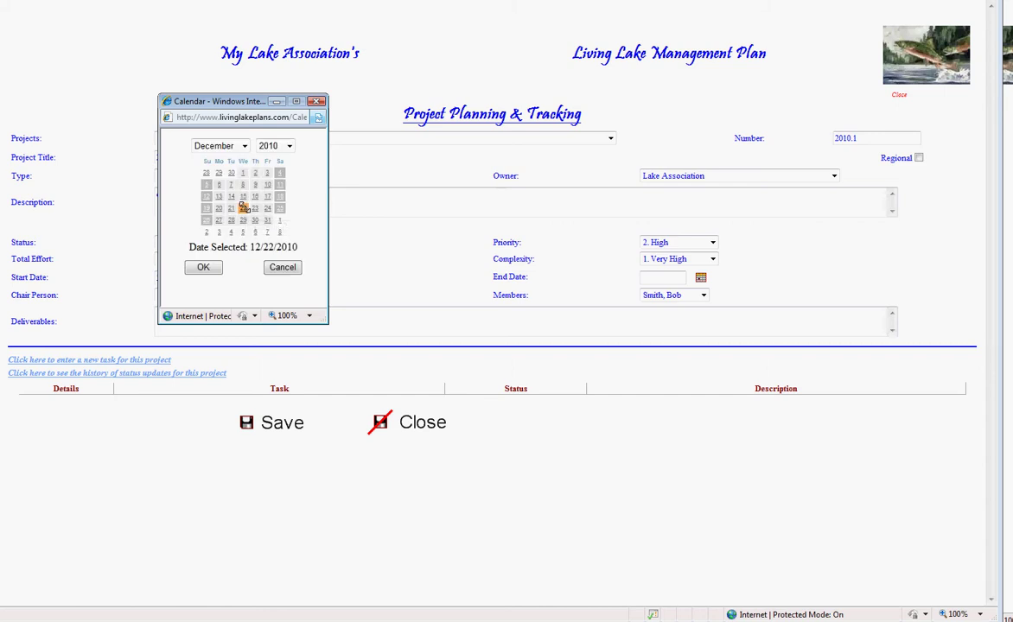
pyautogui.click(205, 265)
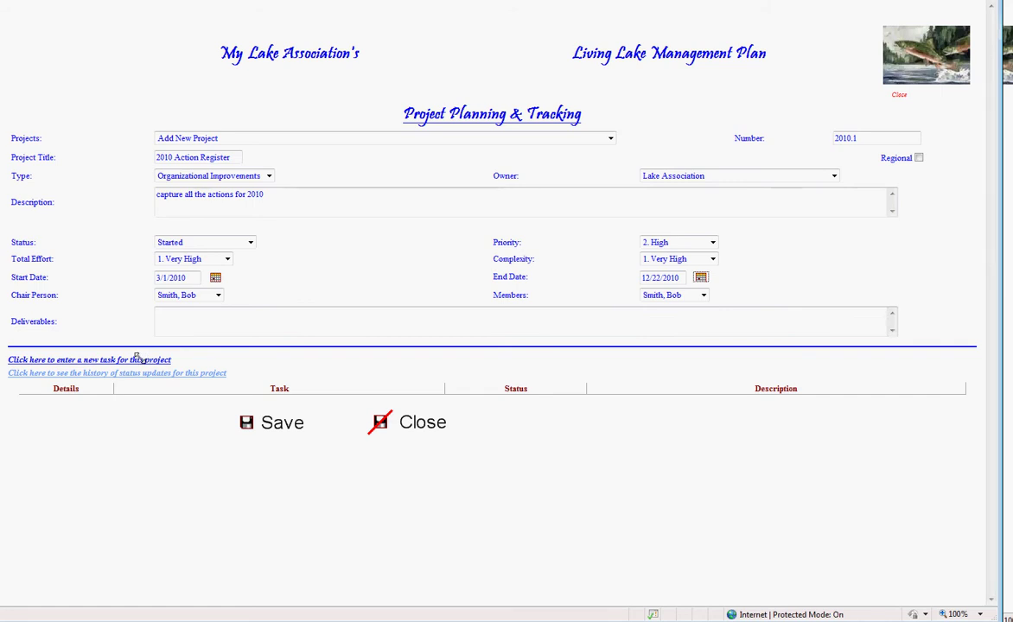
# Start a new task for this project, named "plan AGM, guest speaker" with number 1
pyautogui.click(138, 359)
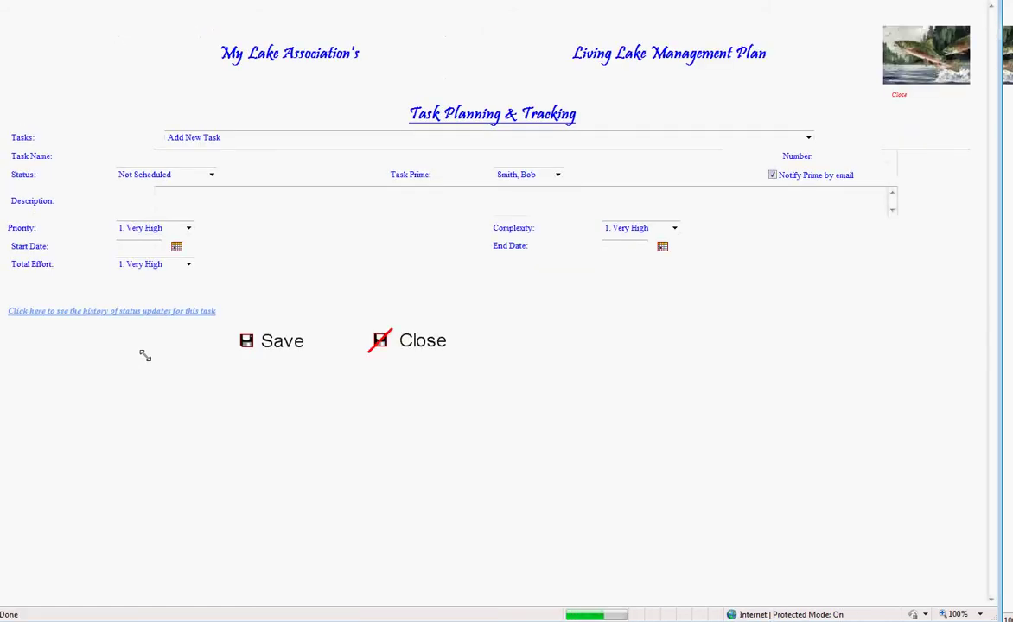
pyautogui.click(178, 154)
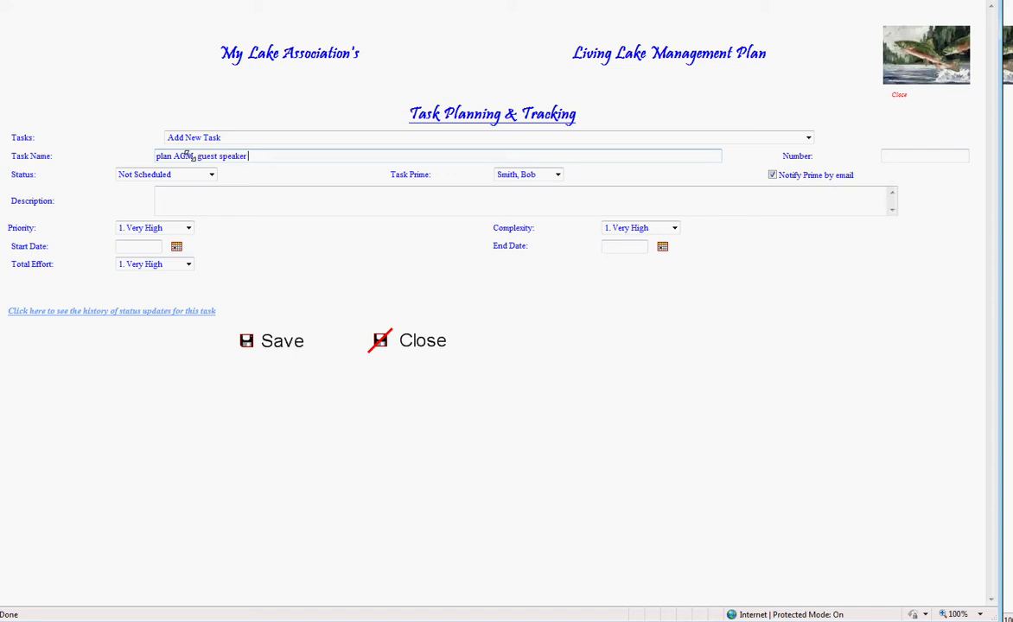
pyautogui.click(898, 155)
pyautogui.write('1')
pyautogui.press('Down')
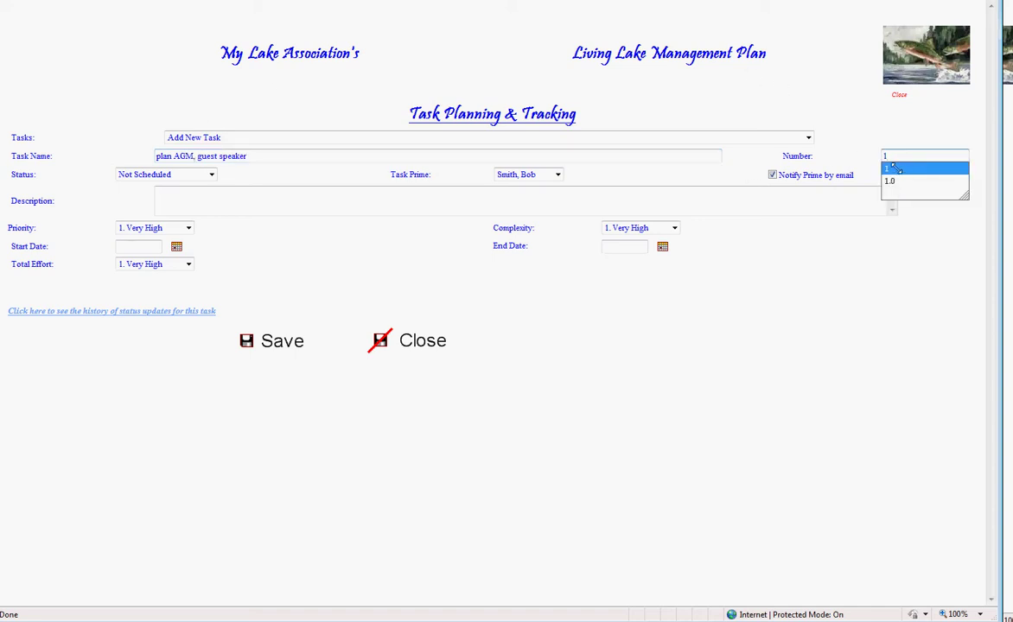
pyautogui.press('Return')
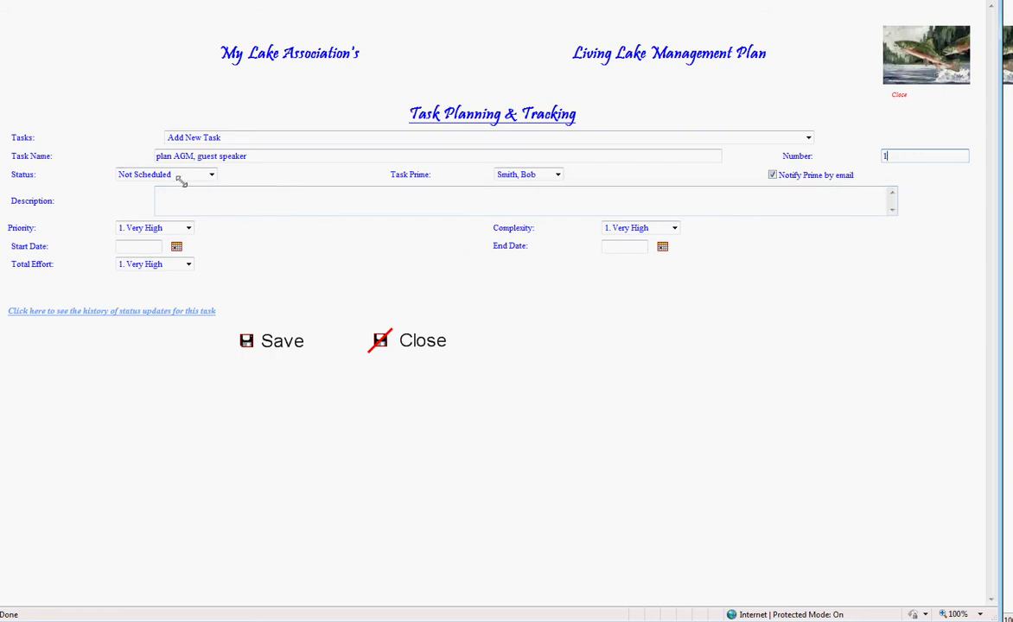
# Set the task's status to Started and assign the third listed member as task prime
pyautogui.click(210, 175)
pyautogui.click(186, 194)
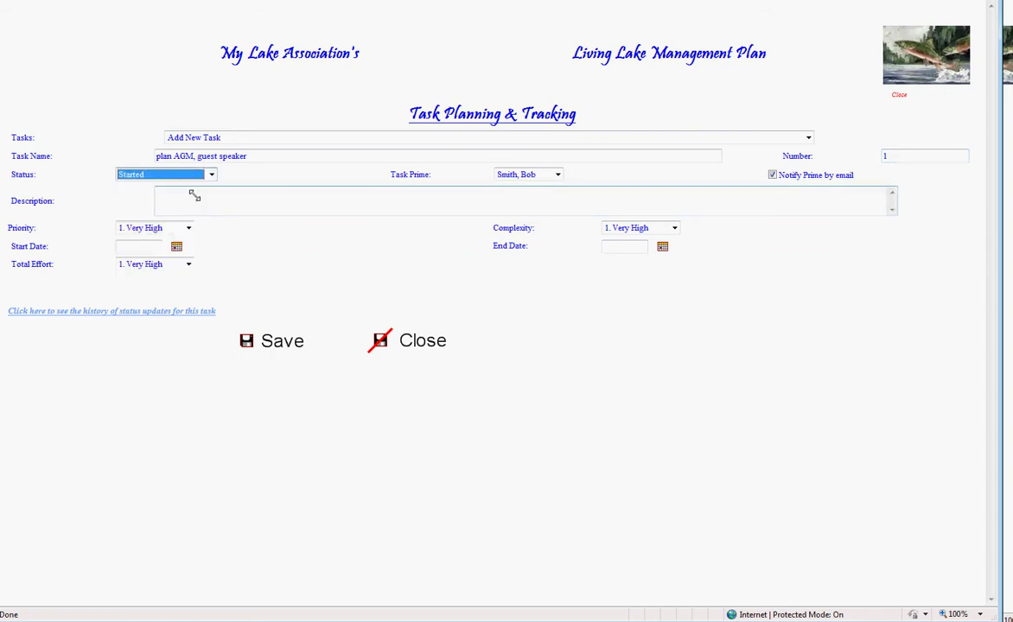
pyautogui.click(557, 175)
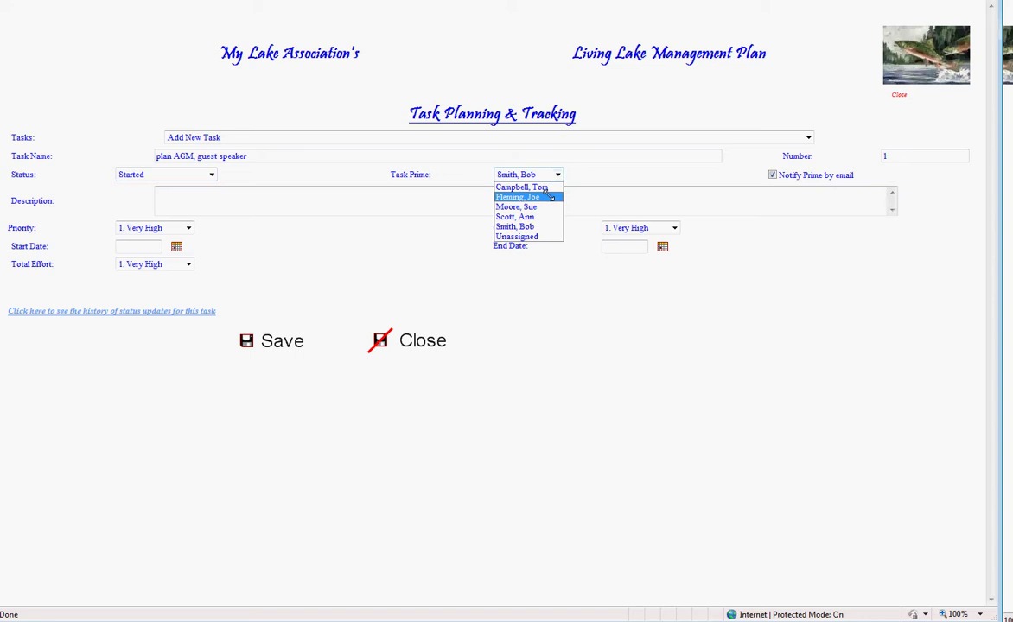
pyautogui.click(543, 207)
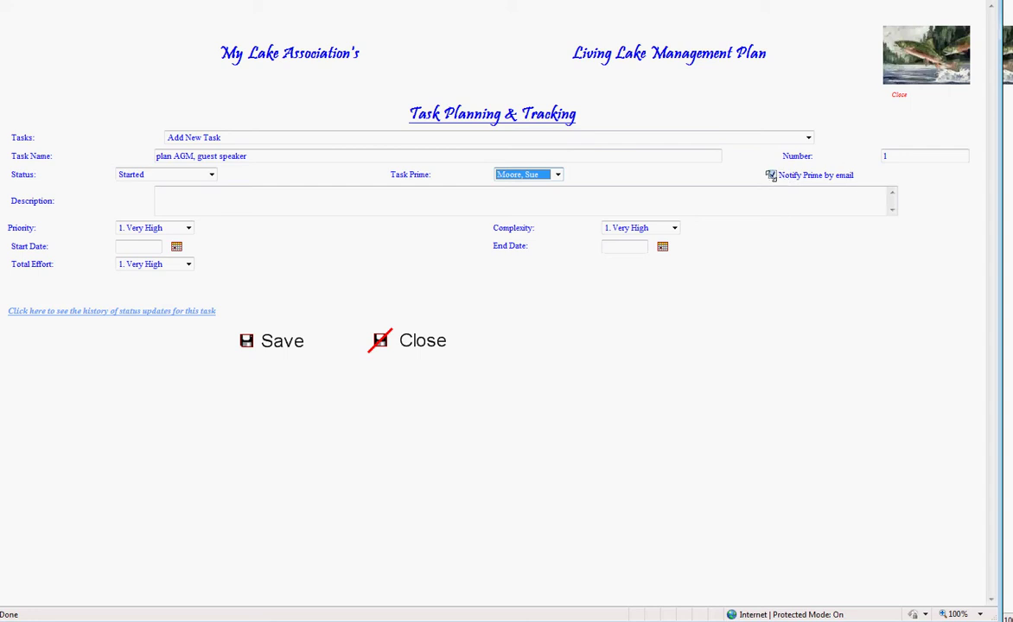
# Turn off email notification of the prime and enter the task description "plan AGM, guest speaker, book the hall."
pyautogui.click(771, 174)
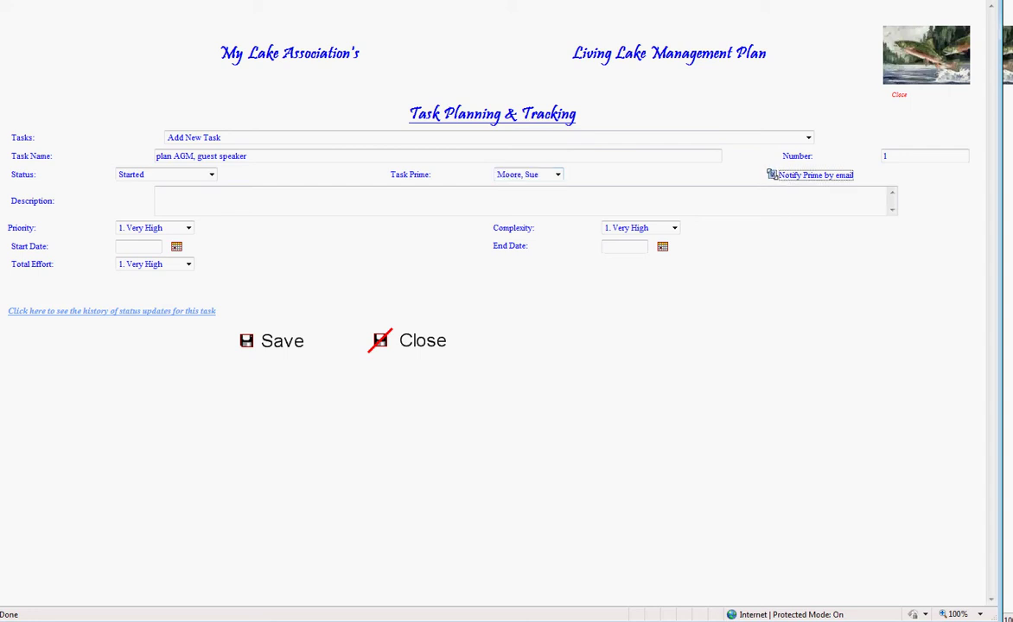
pyautogui.click(184, 192)
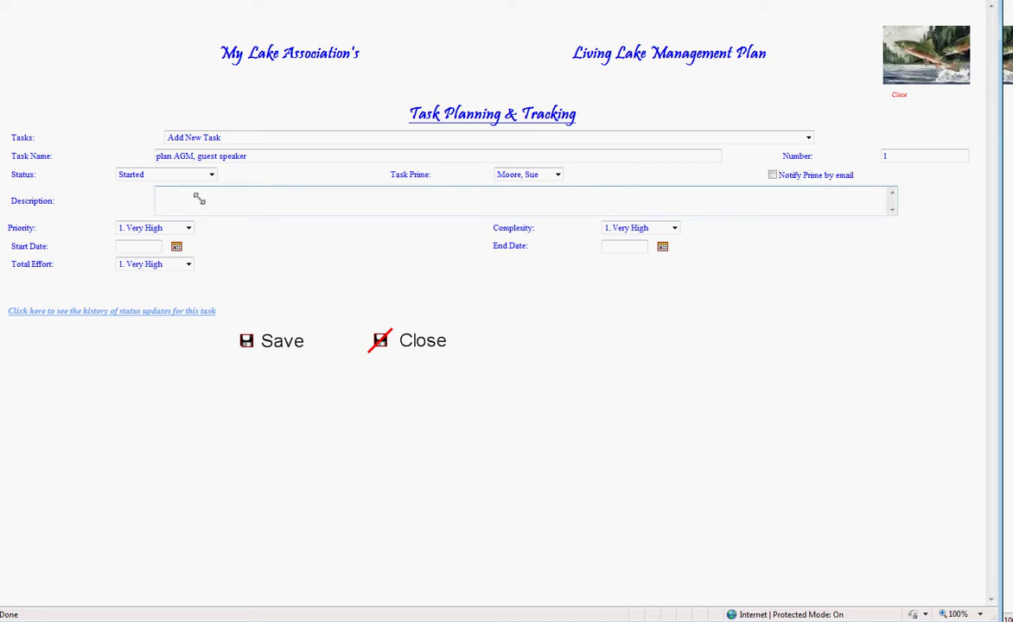
pyautogui.write('plan AGM, guest speaker, book the hall')
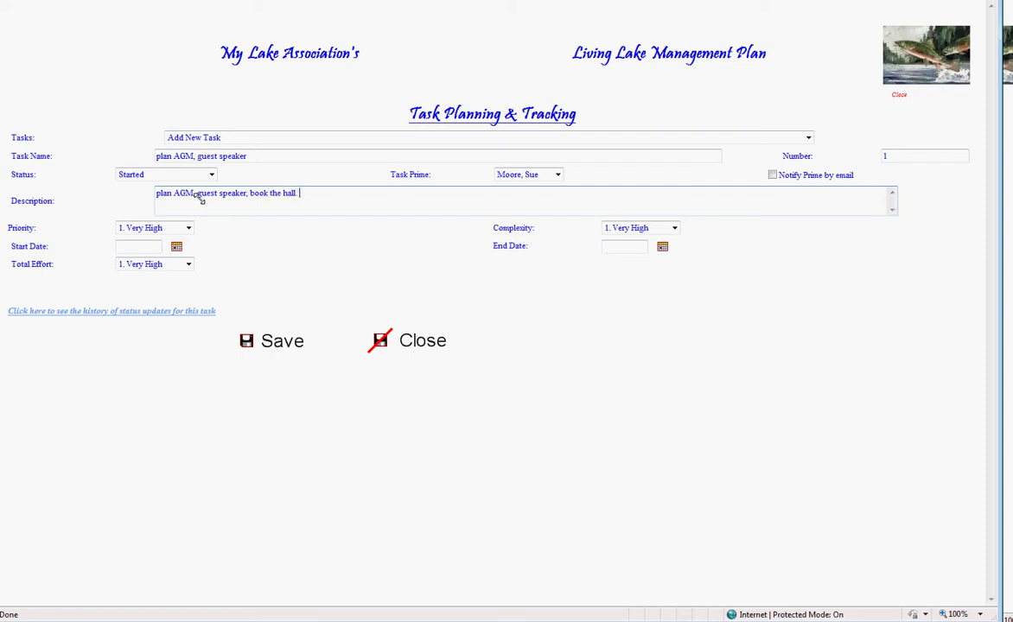
# Set the task's priority to 2. High and its complexity to 3. Medium
pyautogui.click(189, 228)
pyautogui.press('Down')
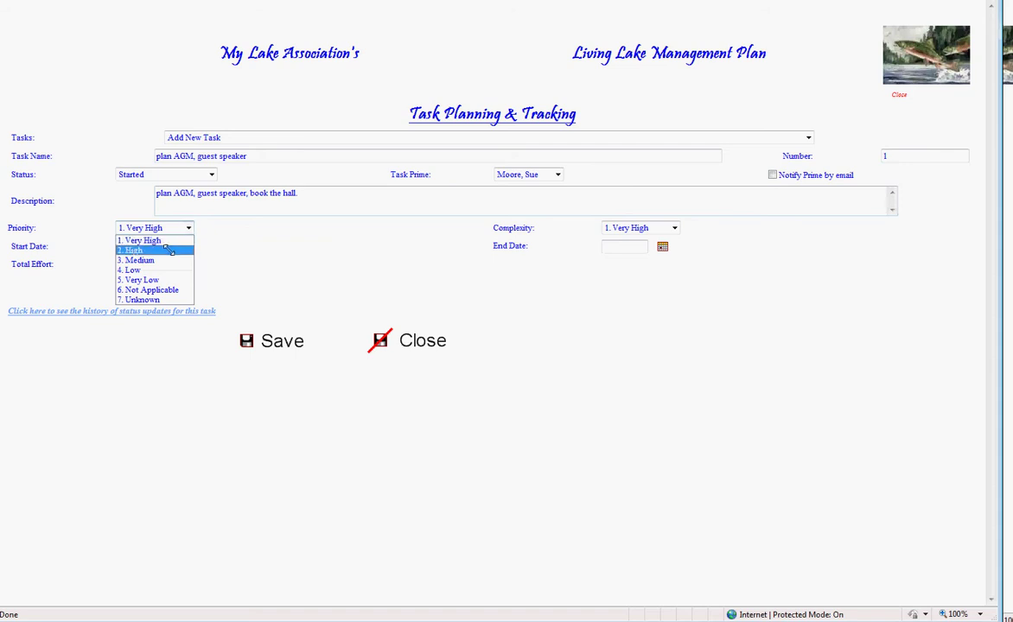
pyautogui.press('Return')
pyautogui.click(673, 227)
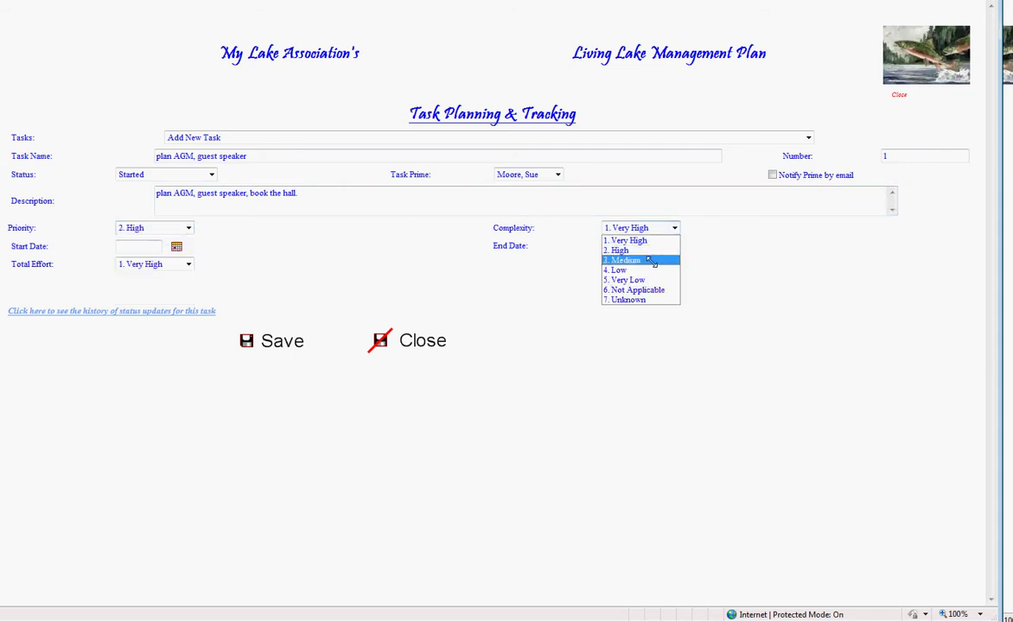
pyautogui.click(644, 259)
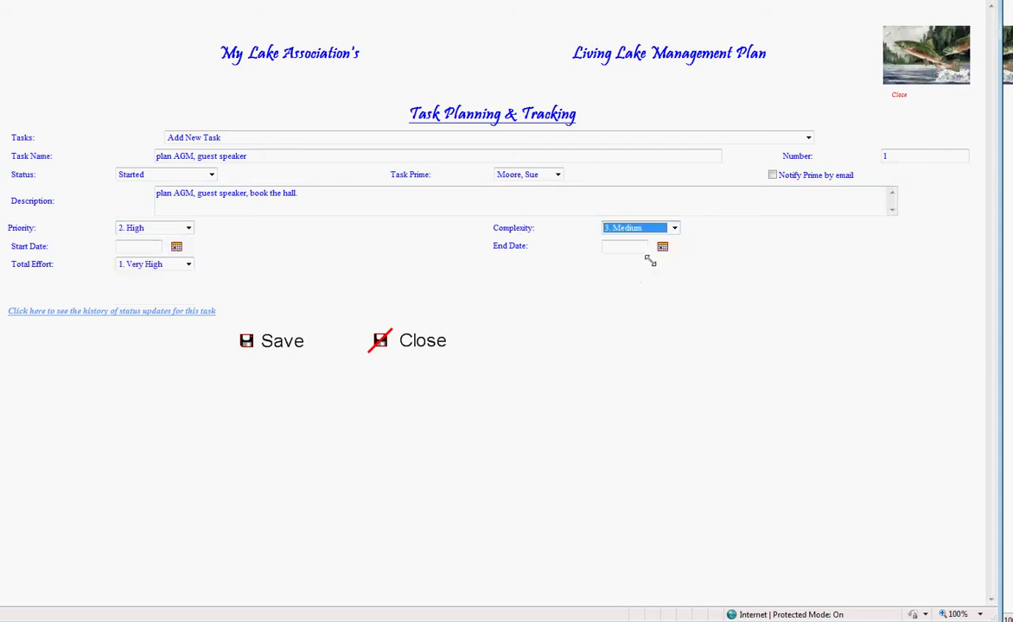
# Set the AGM task's start date to 4/1/2010 using the calendar
pyautogui.click(173, 243)
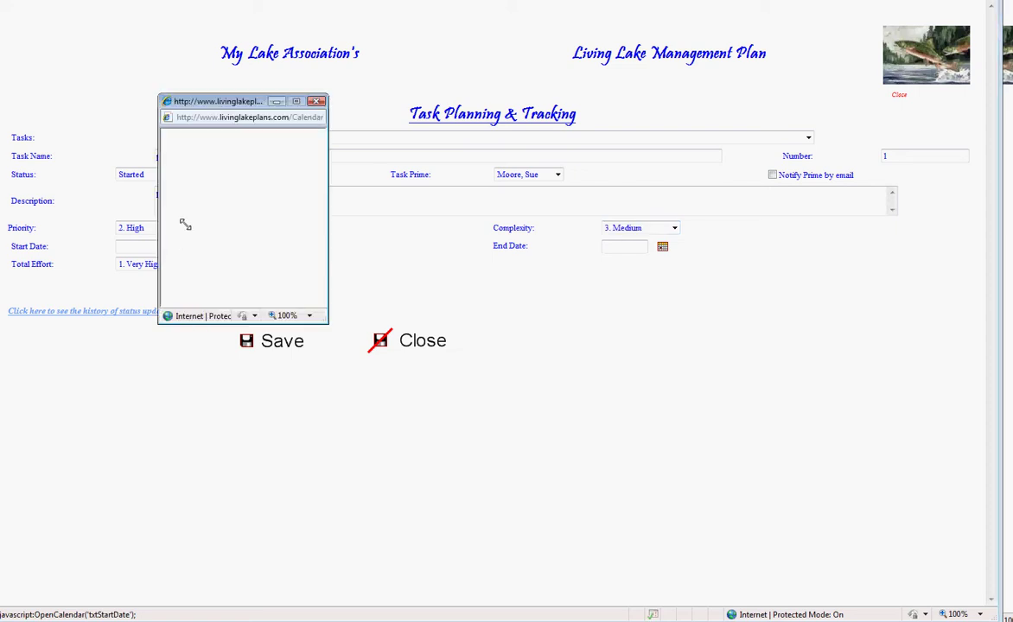
pyautogui.click(226, 145)
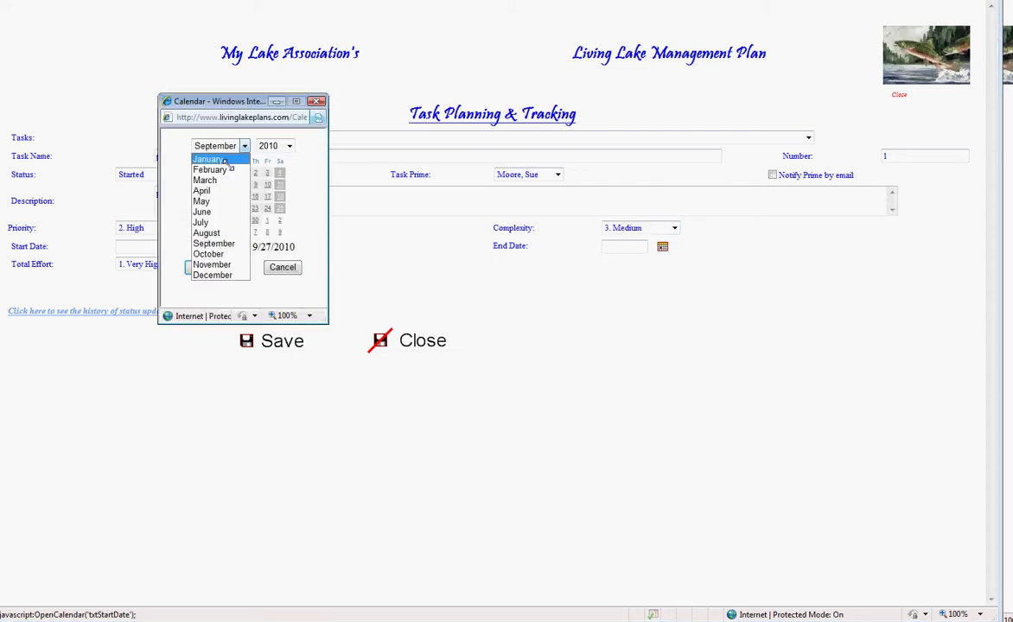
pyautogui.click(204, 191)
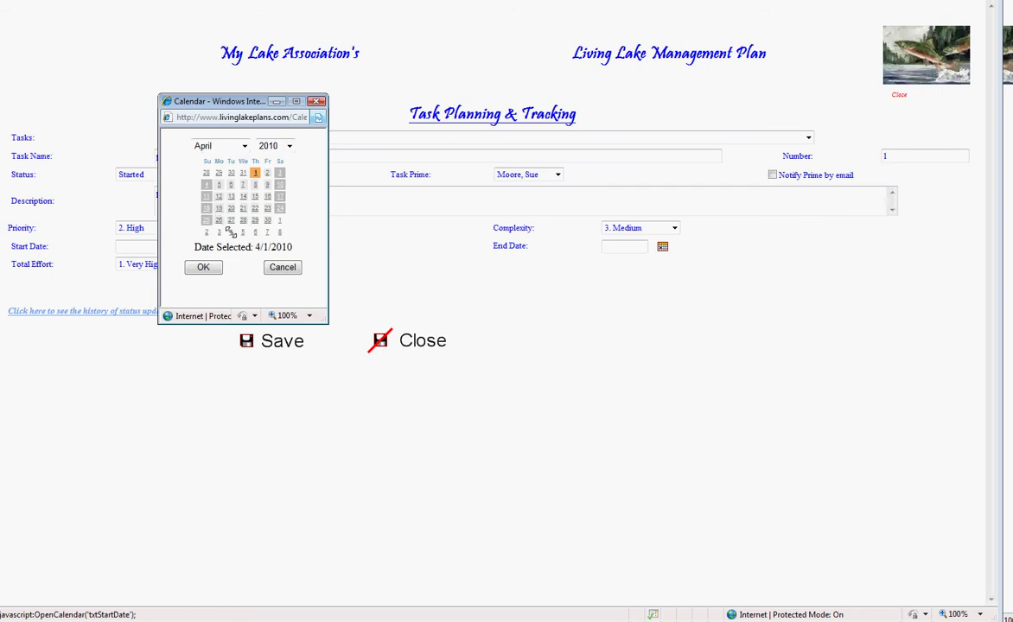
pyautogui.click(203, 267)
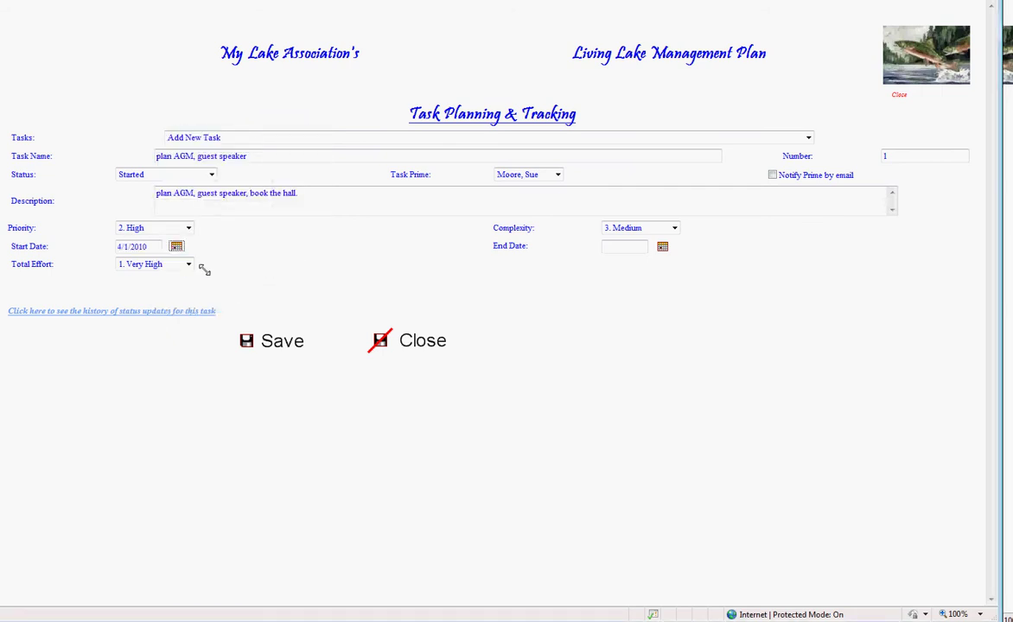
# Set the AGM task's end date to 6/30/2010 using the calendar
pyautogui.click(661, 246)
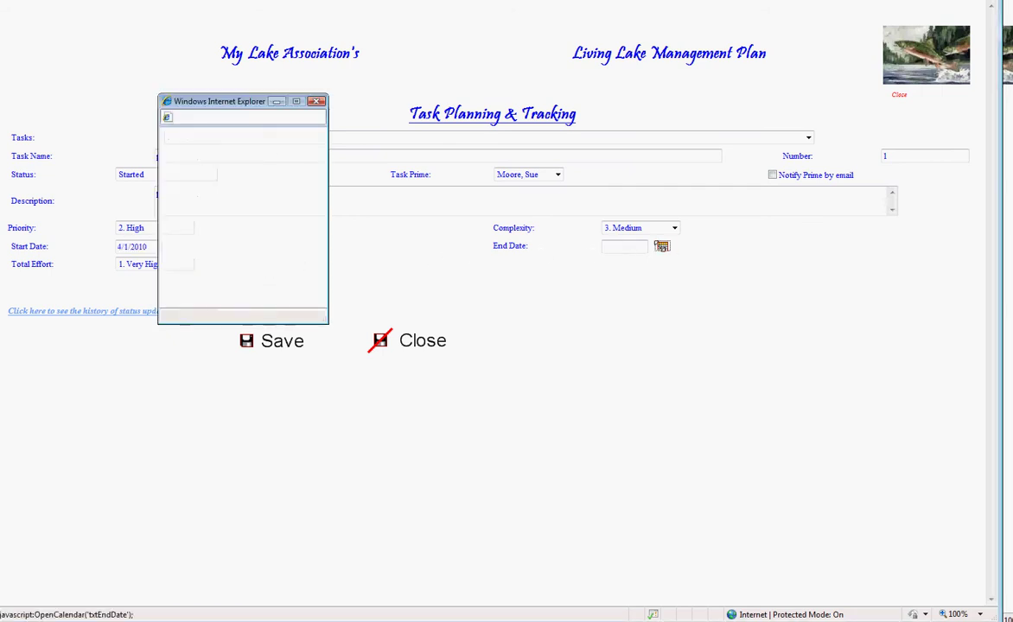
pyautogui.click(244, 145)
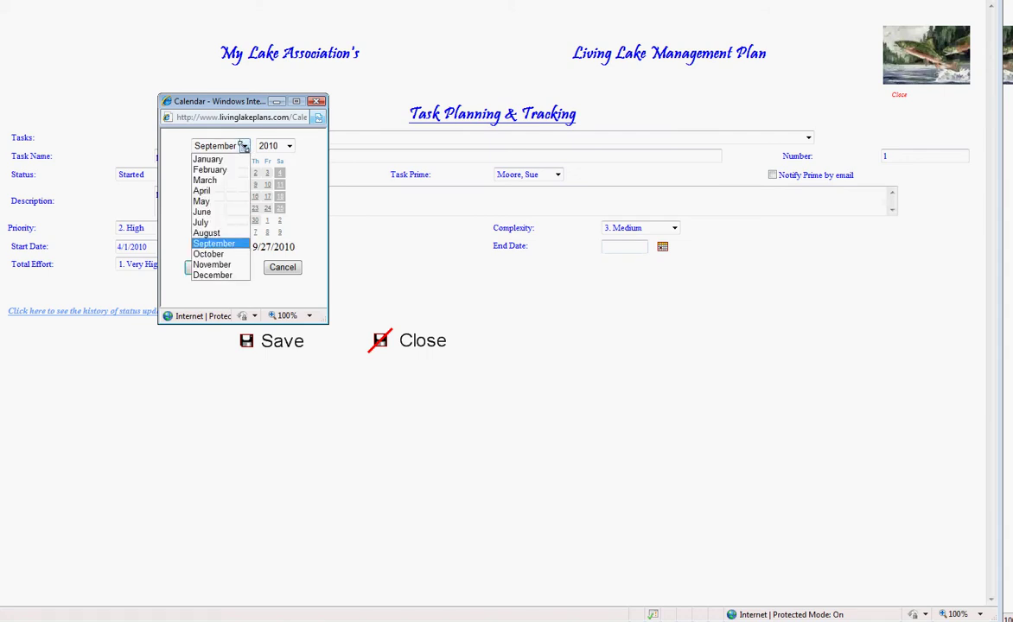
pyautogui.click(203, 212)
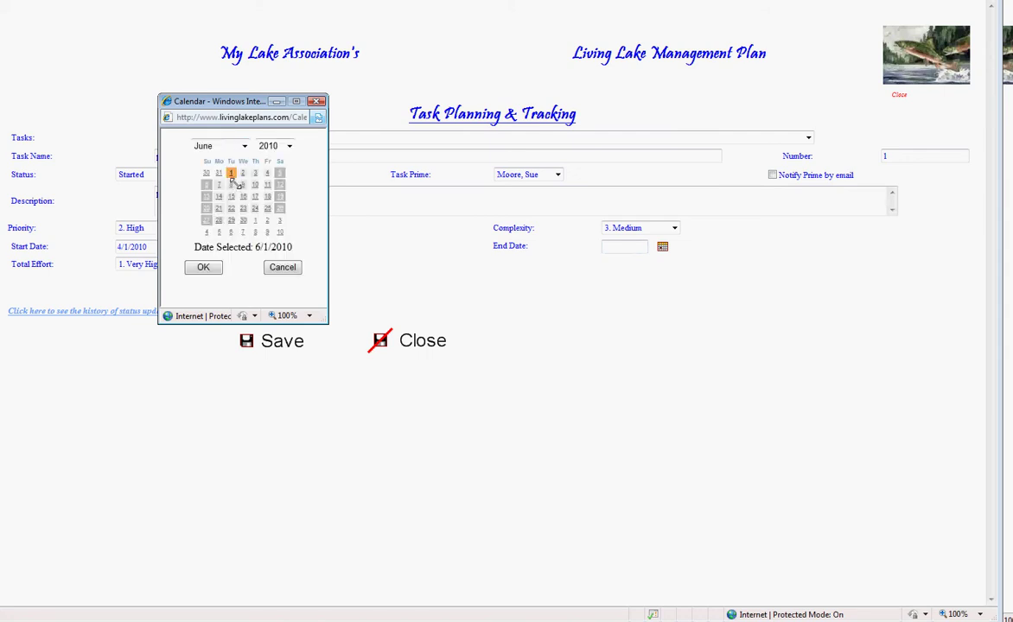
pyautogui.click(243, 220)
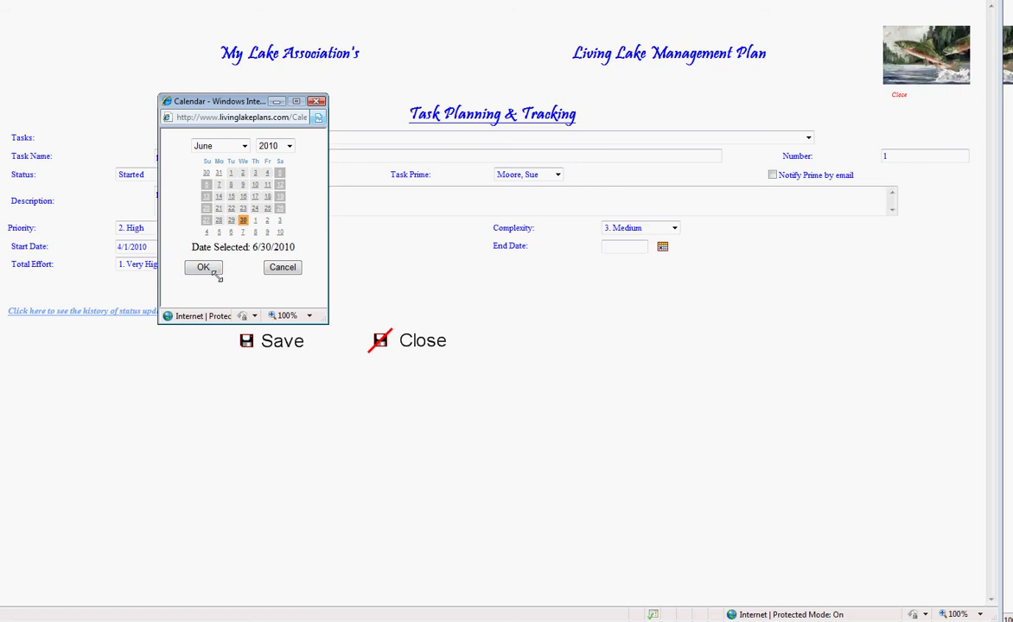
pyautogui.click(203, 268)
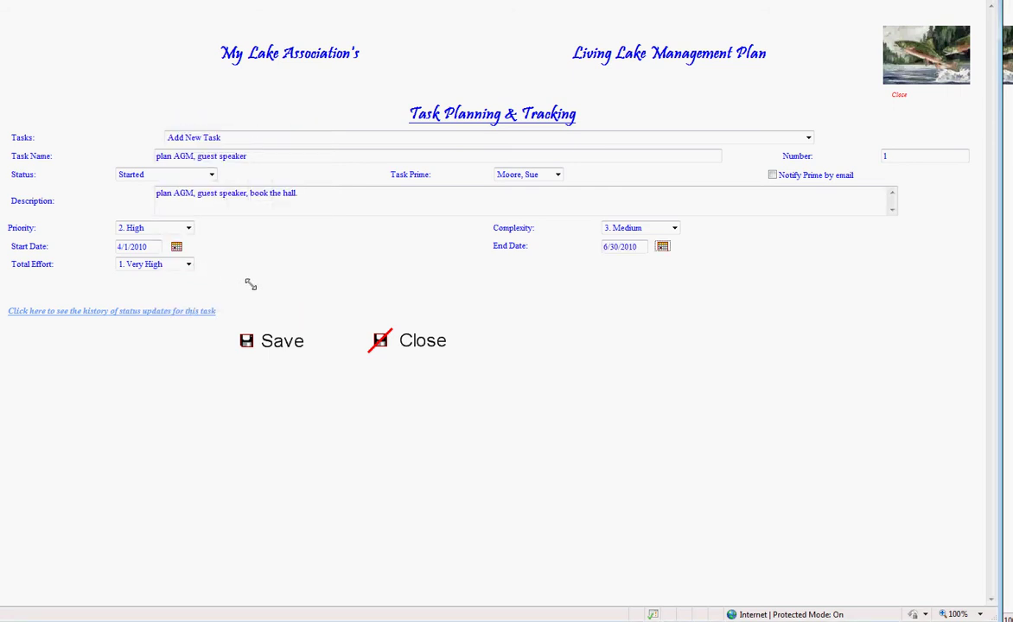
# Set the AGM task's total effort to 3. Medium and save the task
pyautogui.click(187, 264)
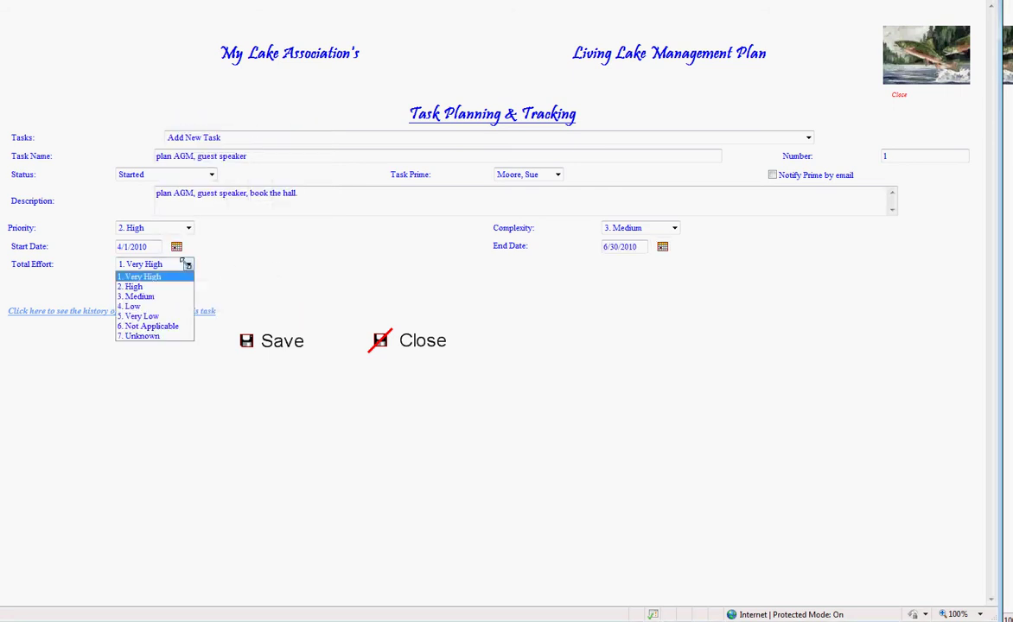
pyautogui.click(140, 296)
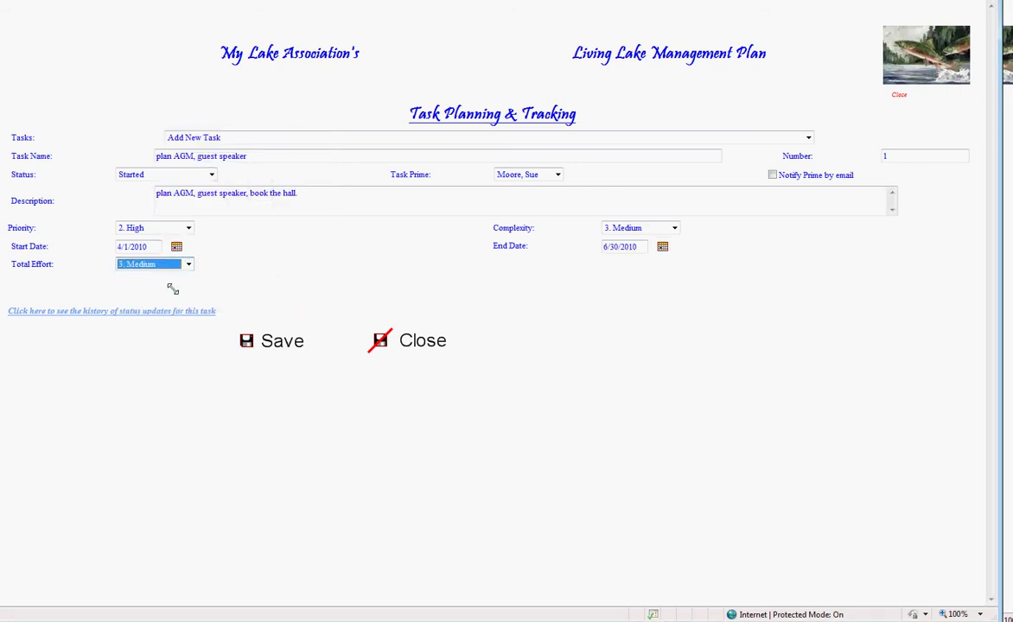
pyautogui.click(278, 338)
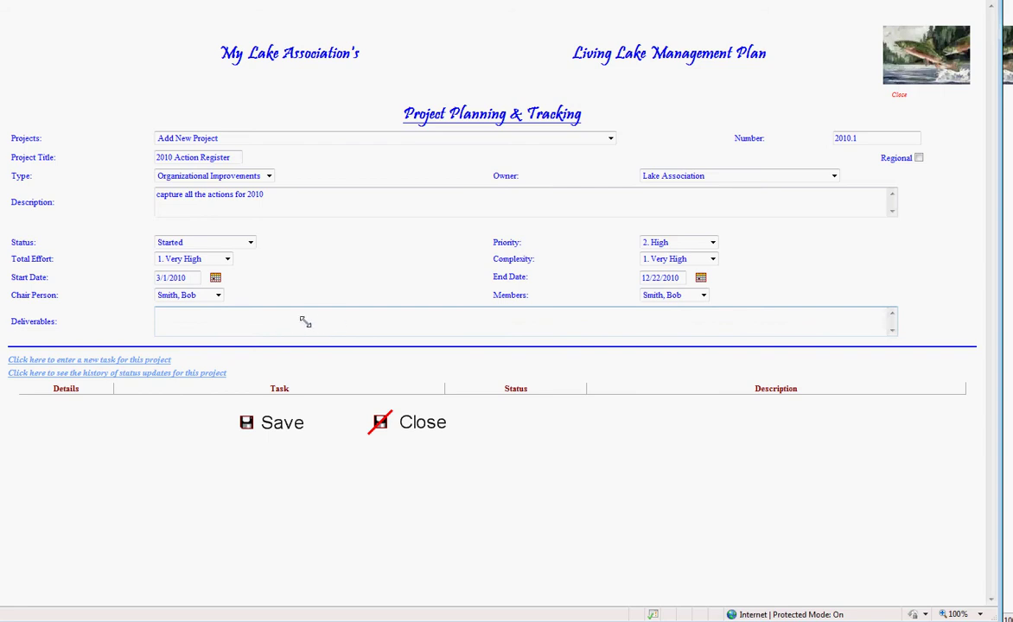
# Start another new task for this project, named "July newsletter" with number 2
pyautogui.click(94, 360)
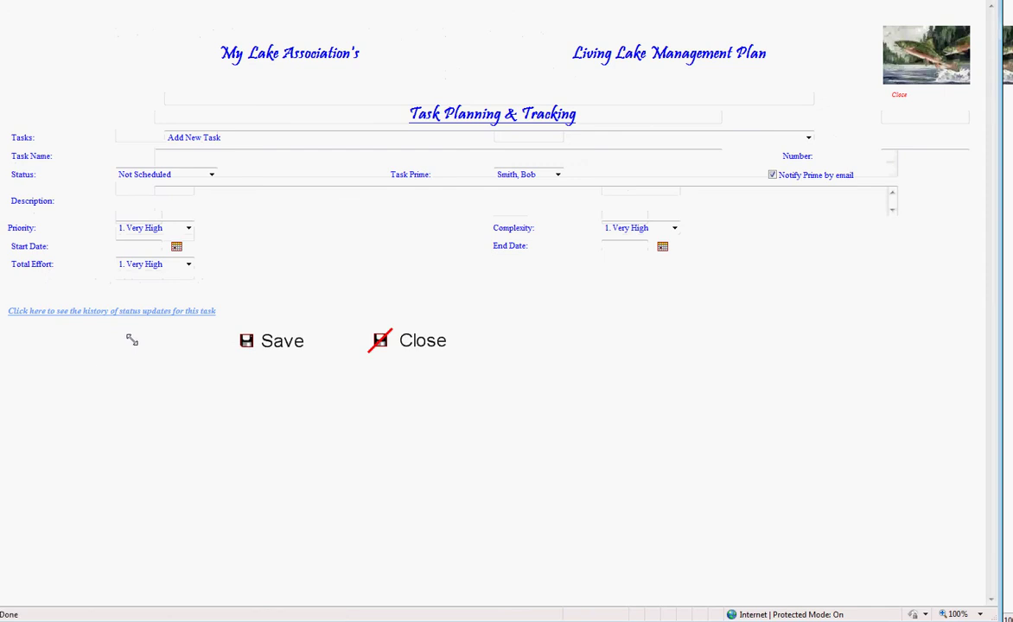
pyautogui.click(169, 156)
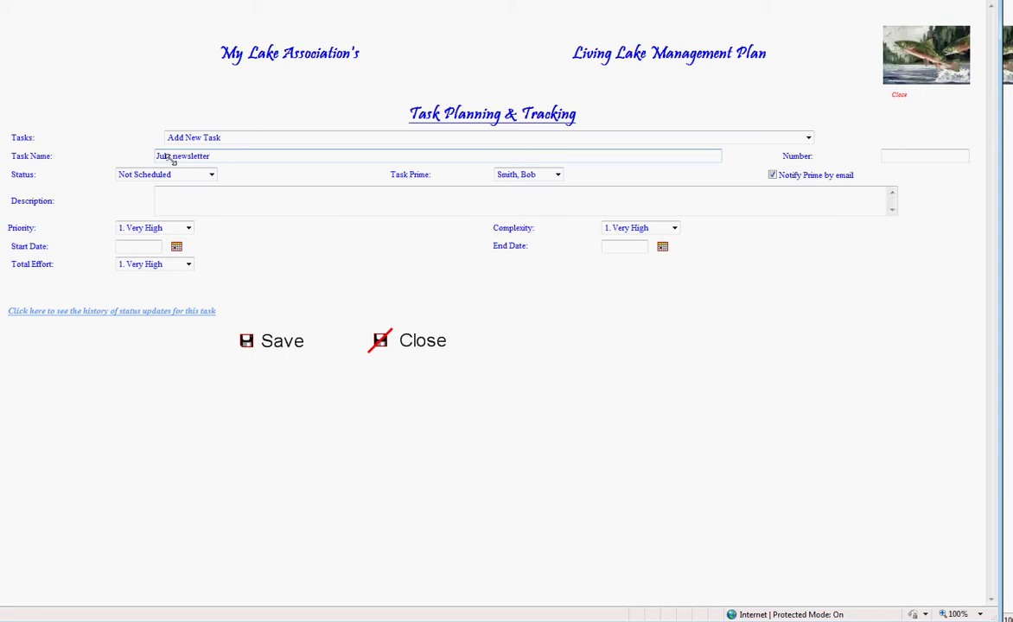
pyautogui.click(914, 155)
pyautogui.write('2')
pyautogui.press('Down')
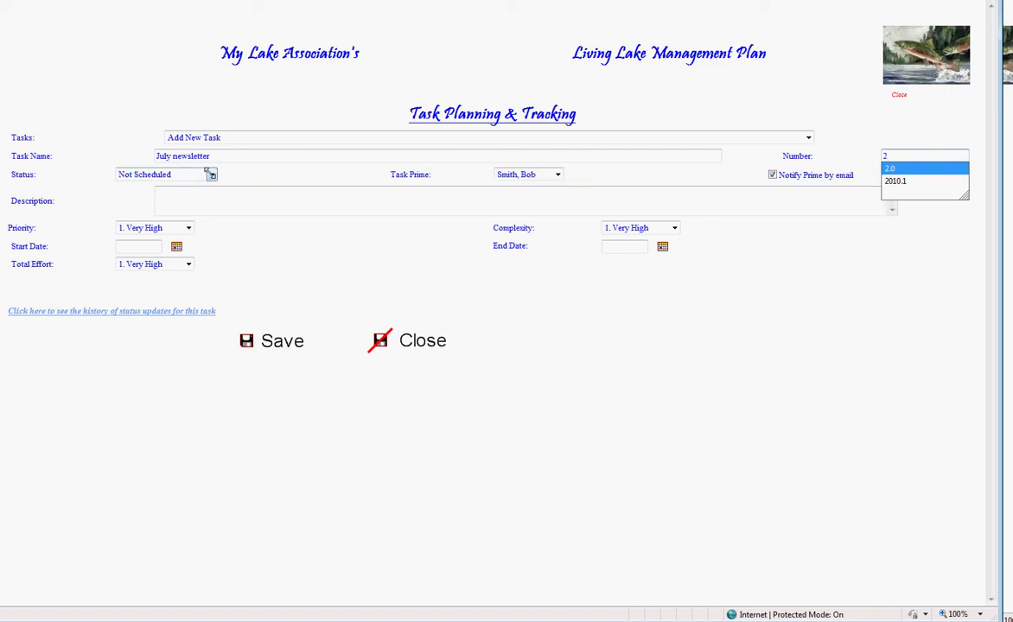
# Set the newsletter task's status to Not Started and assign the second listed member as task prime, without email notification
pyautogui.click(210, 174)
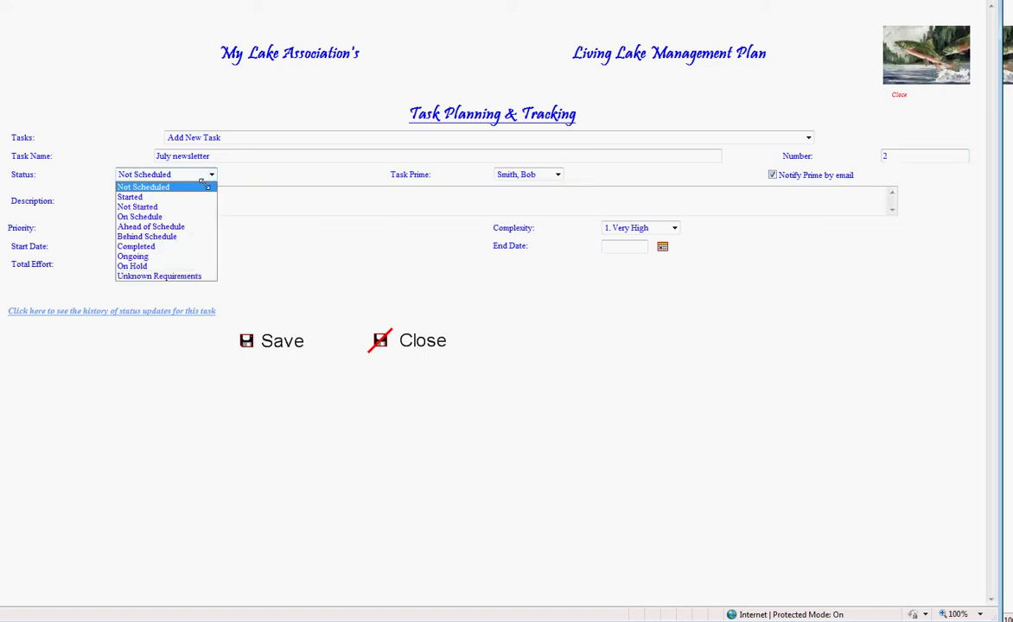
pyautogui.click(186, 206)
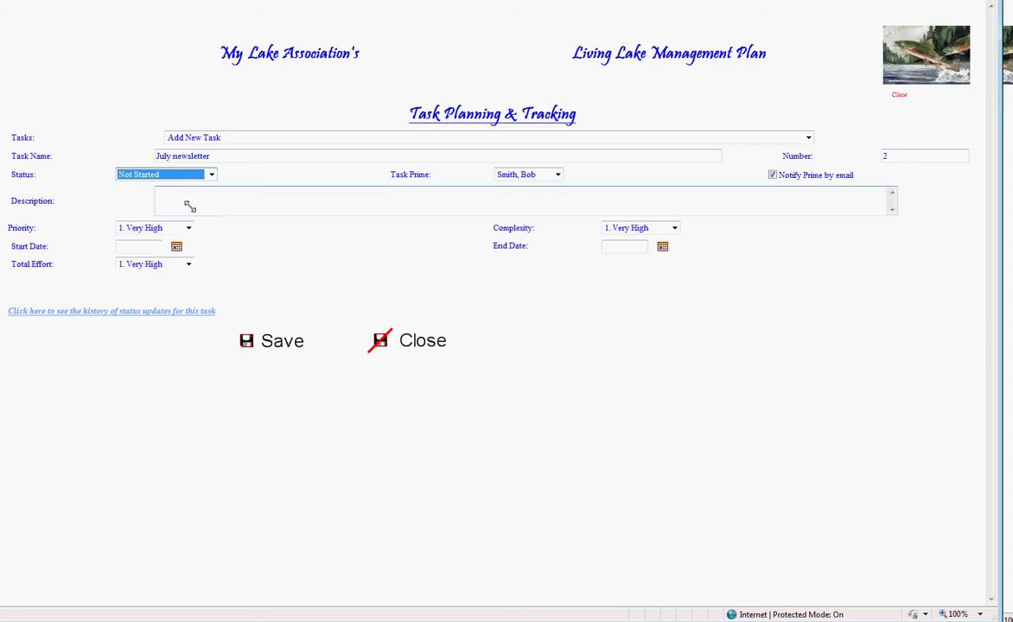
pyautogui.click(557, 175)
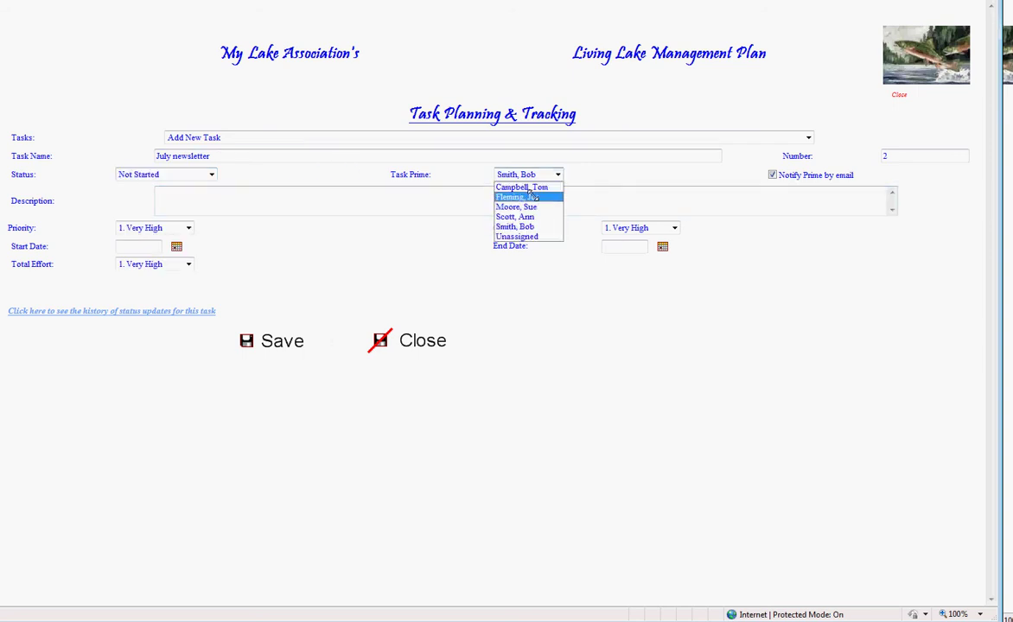
pyautogui.click(533, 197)
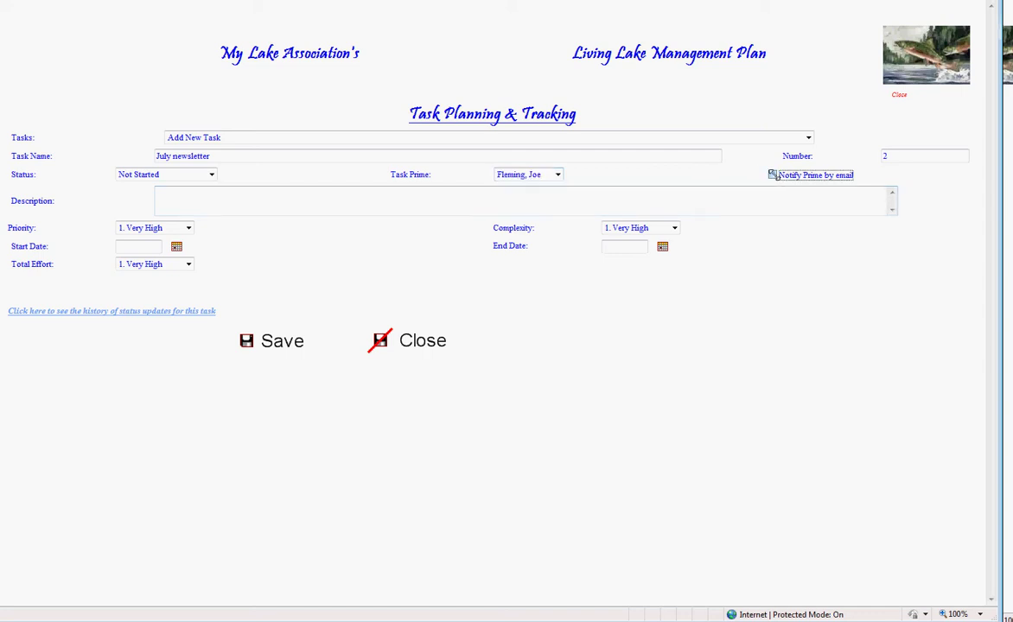
# Enter the task description "co-ordinate newsletter articles, publish, get advertisers."
pyautogui.click(170, 193)
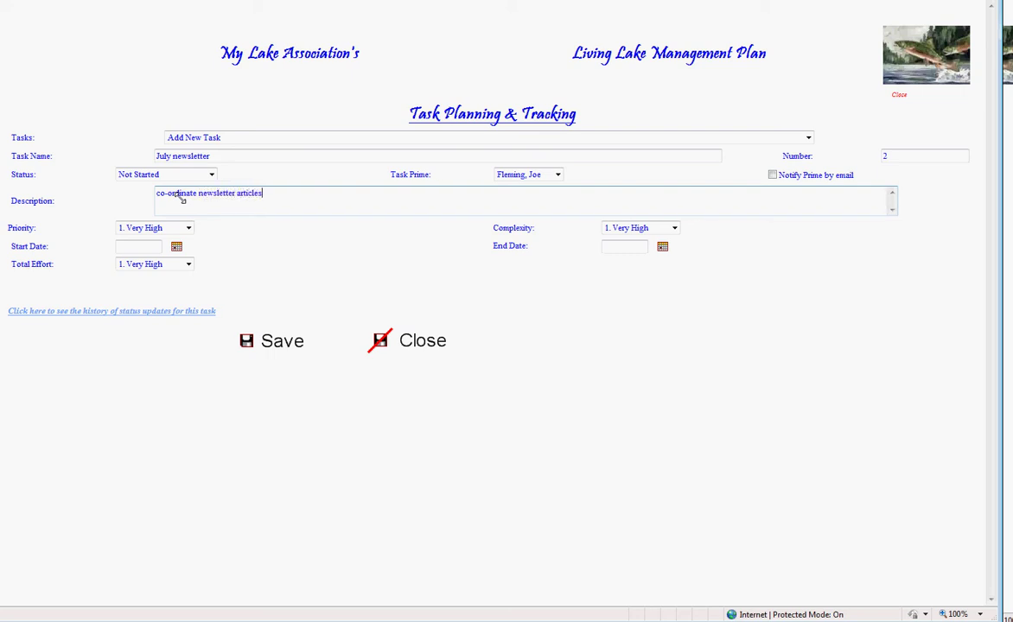
pyautogui.write('blsih')
pyautogui.press('BackSpace')
pyautogui.press('BackSpace')
pyautogui.press('BackSpace')
pyautogui.write('ish, get advertisers.')
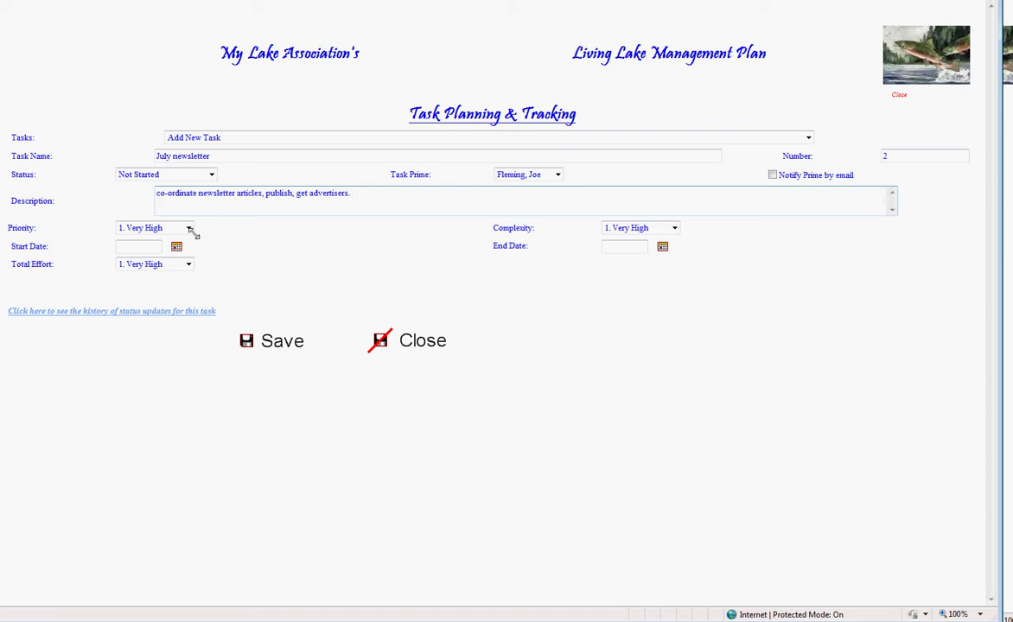
# Set the newsletter task's priority to 1. Very High and its complexity to 3. Medium
pyautogui.click(187, 227)
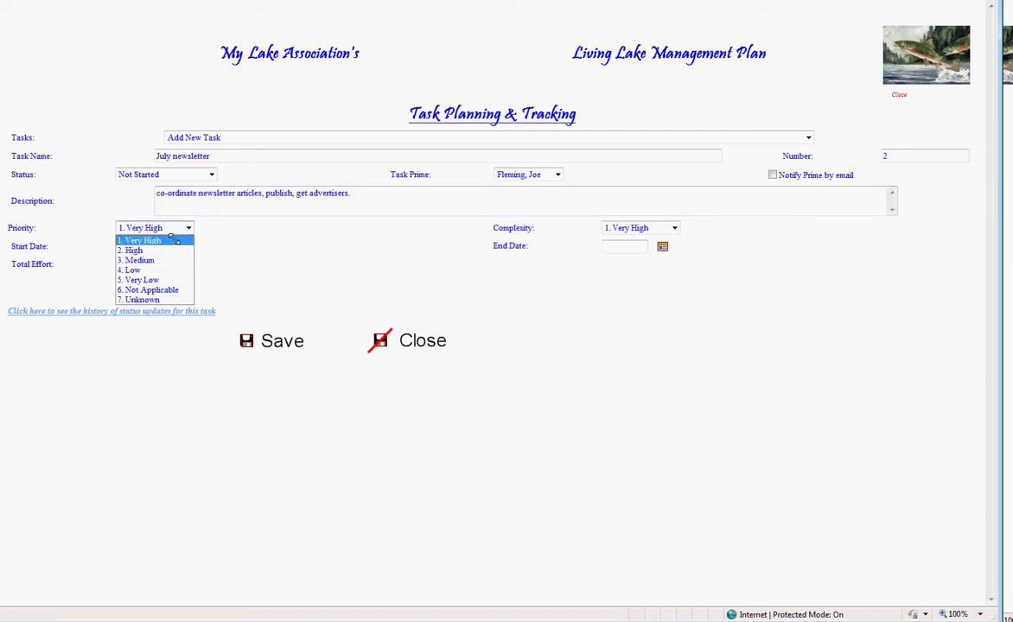
pyautogui.click(172, 239)
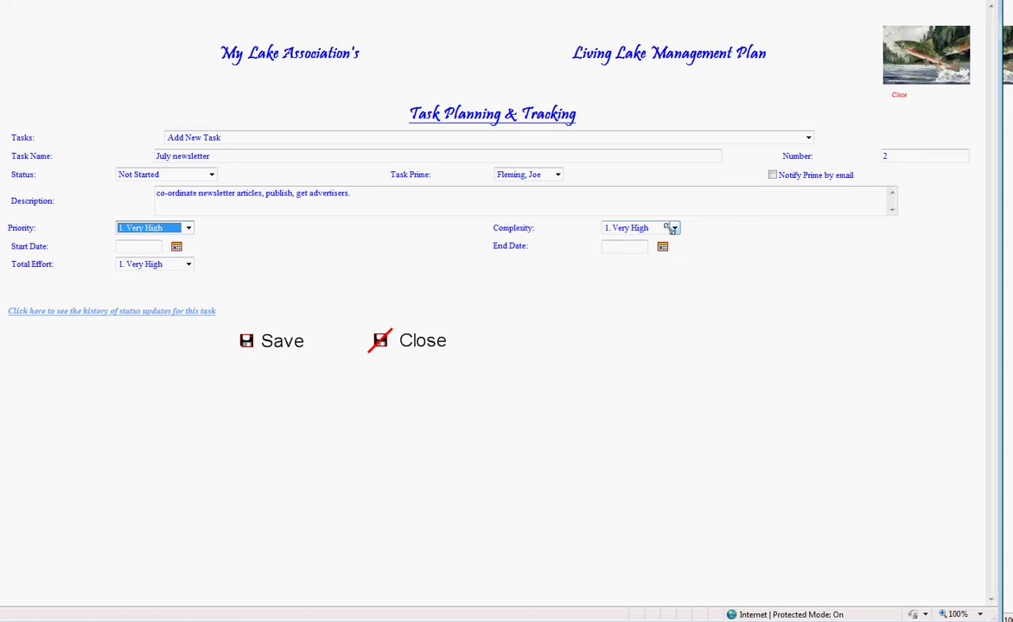
pyautogui.click(674, 227)
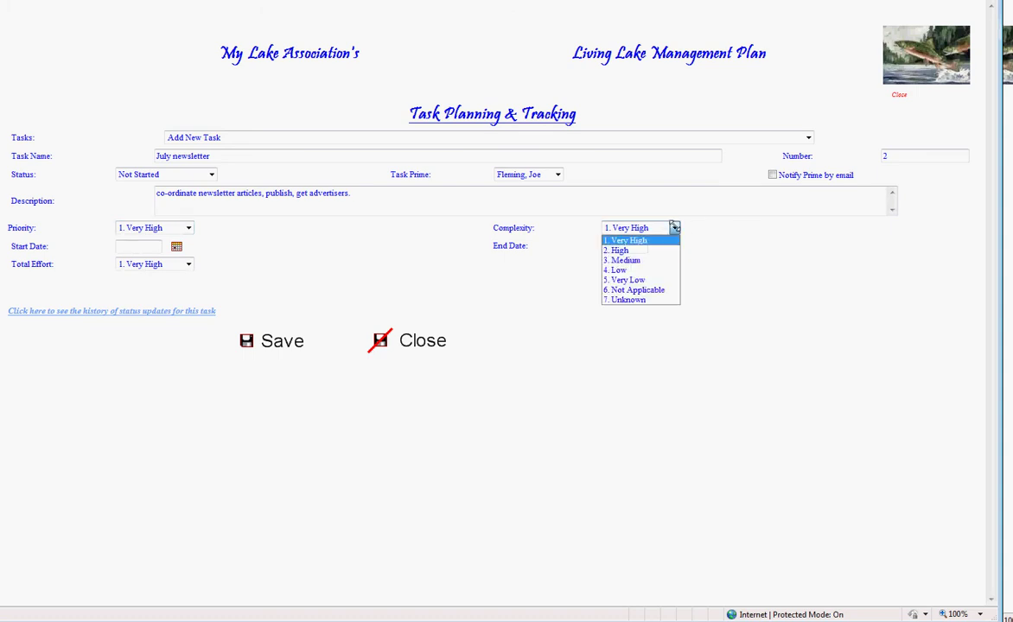
pyautogui.click(624, 260)
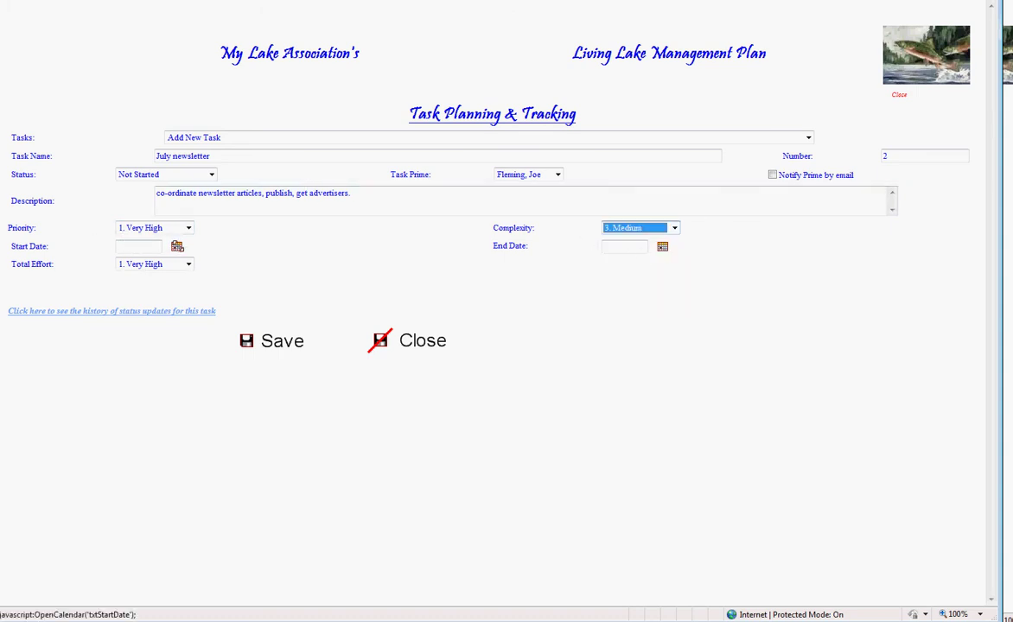
# Set the newsletter task's start date to 4/1/2010 using the calendar
pyautogui.click(176, 246)
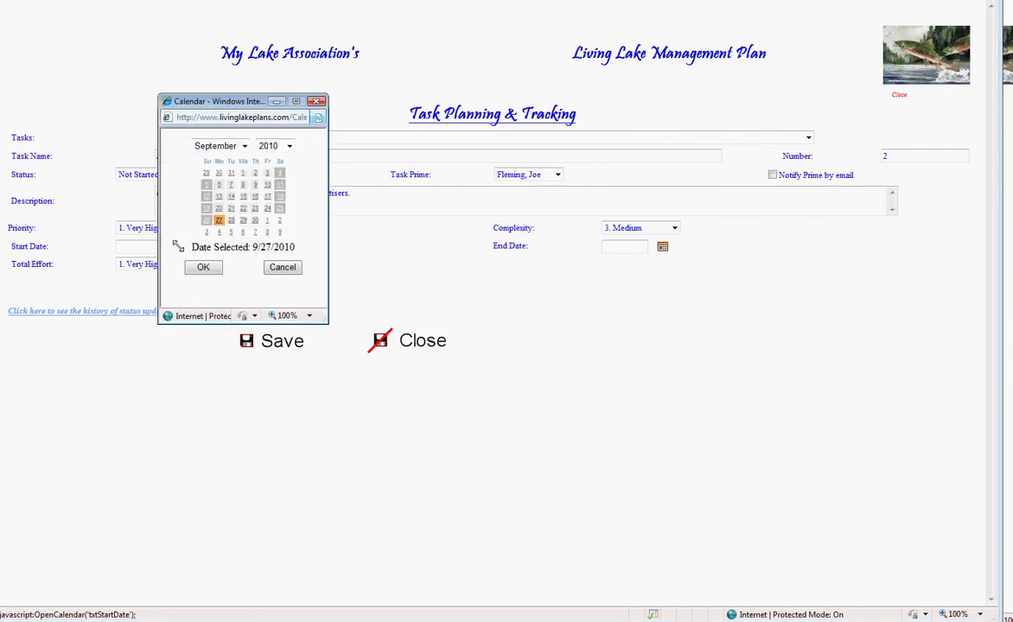
pyautogui.click(241, 149)
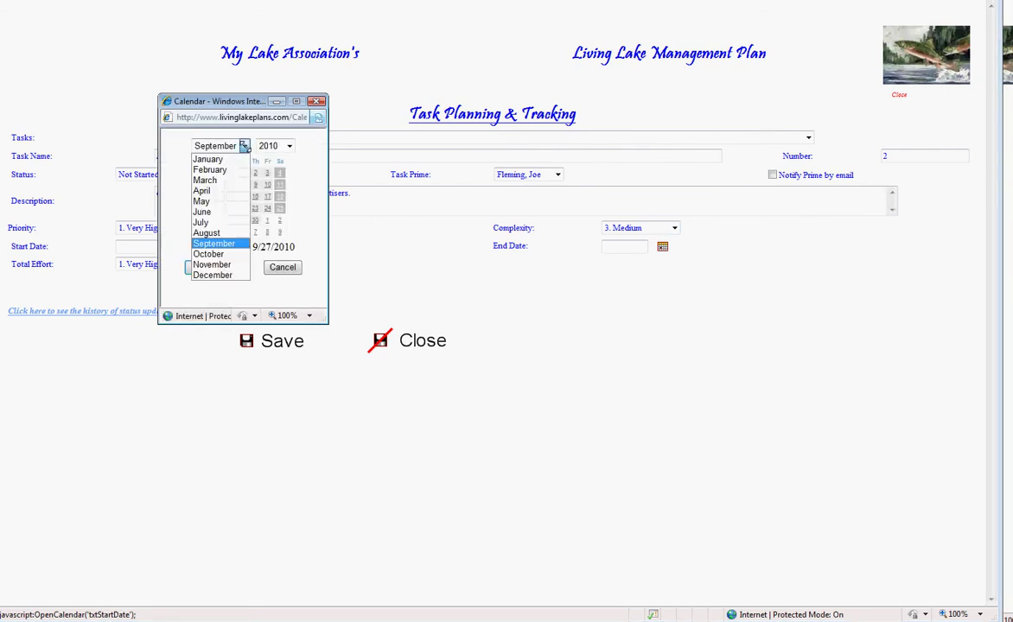
pyautogui.click(211, 189)
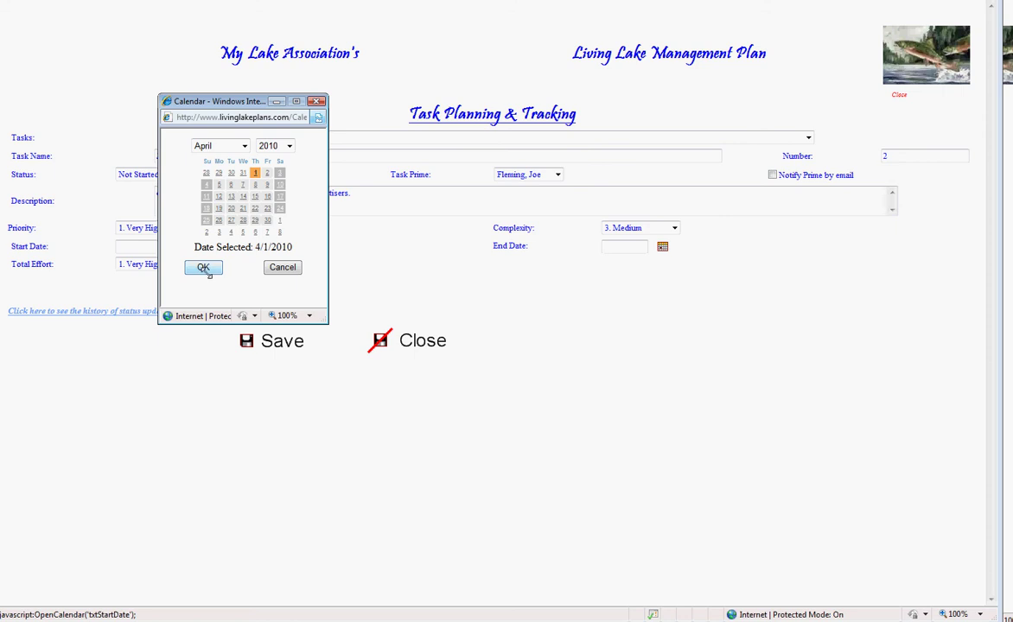
pyautogui.click(202, 265)
# Set the newsletter task's end date to 6/19/2010 using the calendar
pyautogui.click(661, 247)
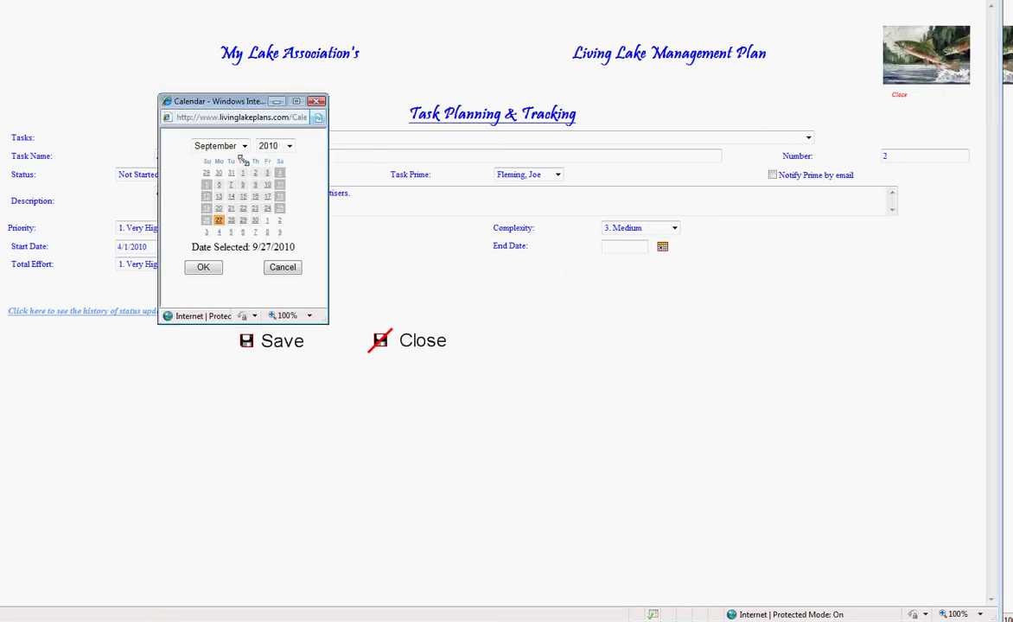
pyautogui.click(244, 146)
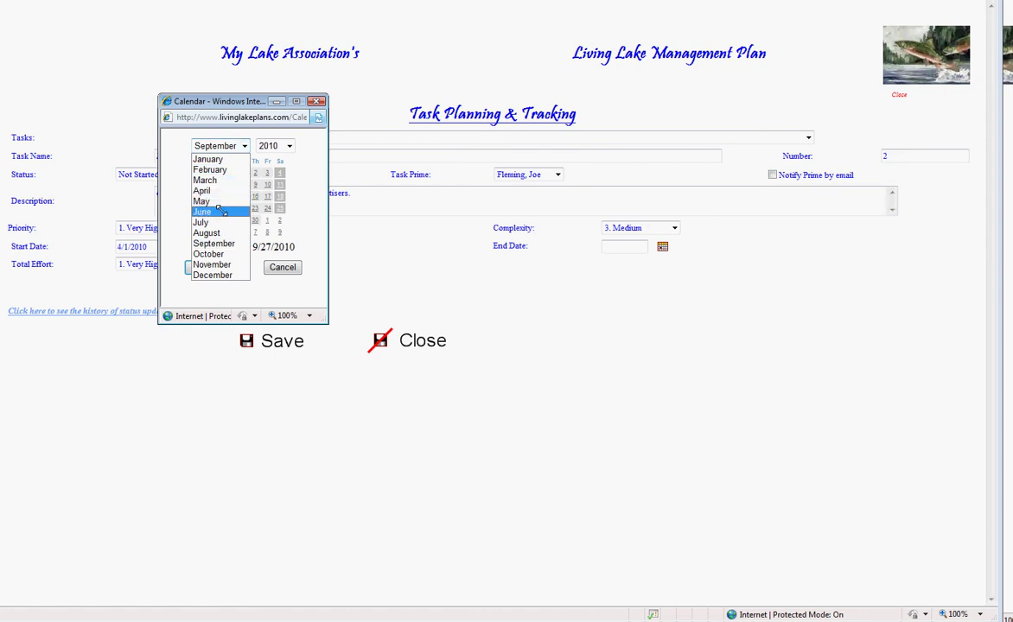
pyautogui.click(223, 204)
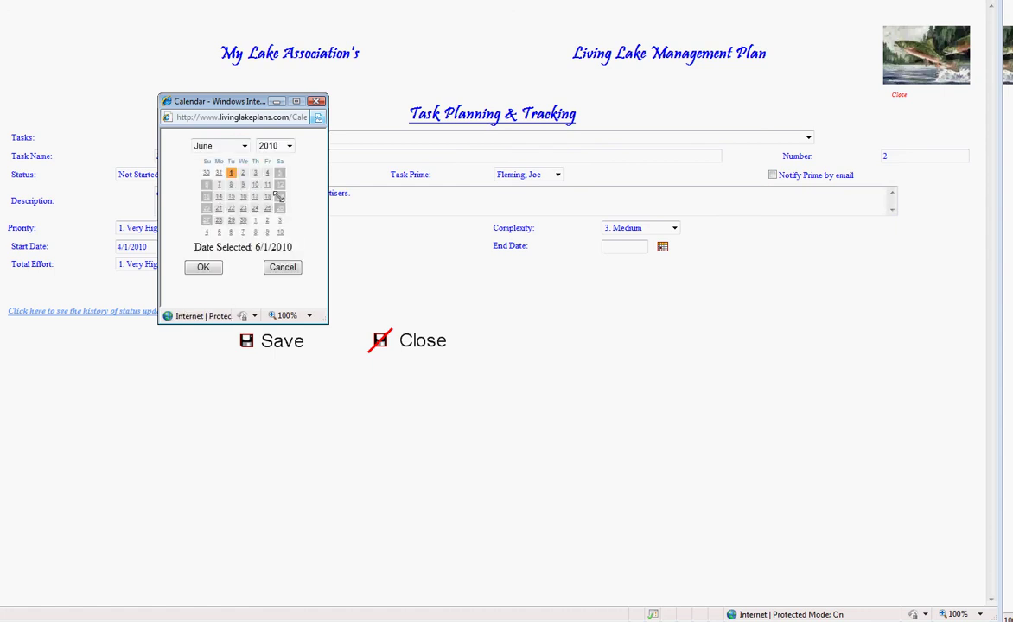
pyautogui.click(279, 197)
pyautogui.click(202, 267)
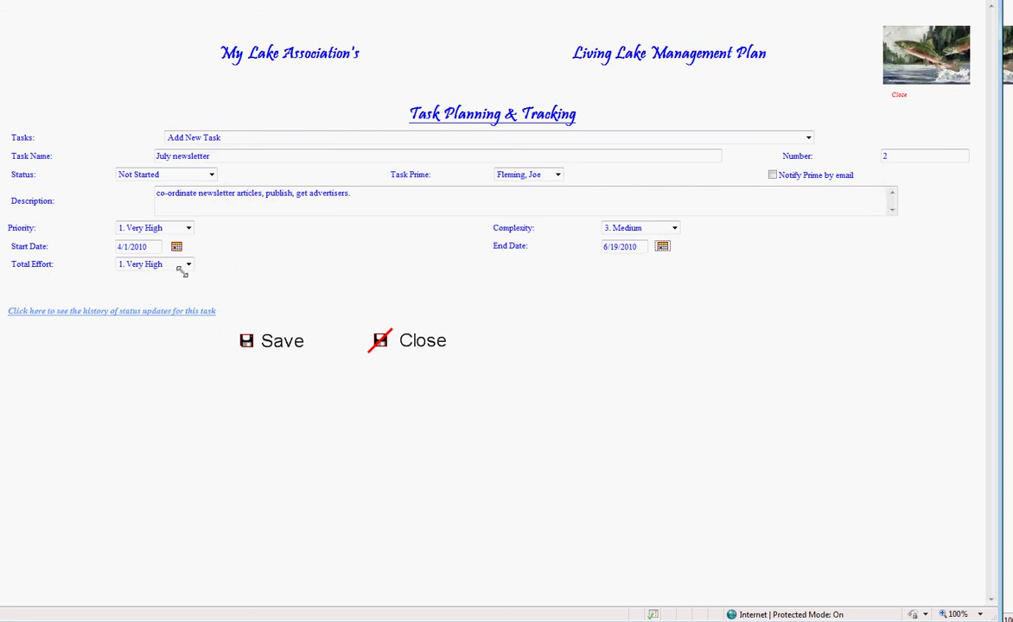
# Set the newsletter task's total effort to 2. High and save the task
pyautogui.click(189, 263)
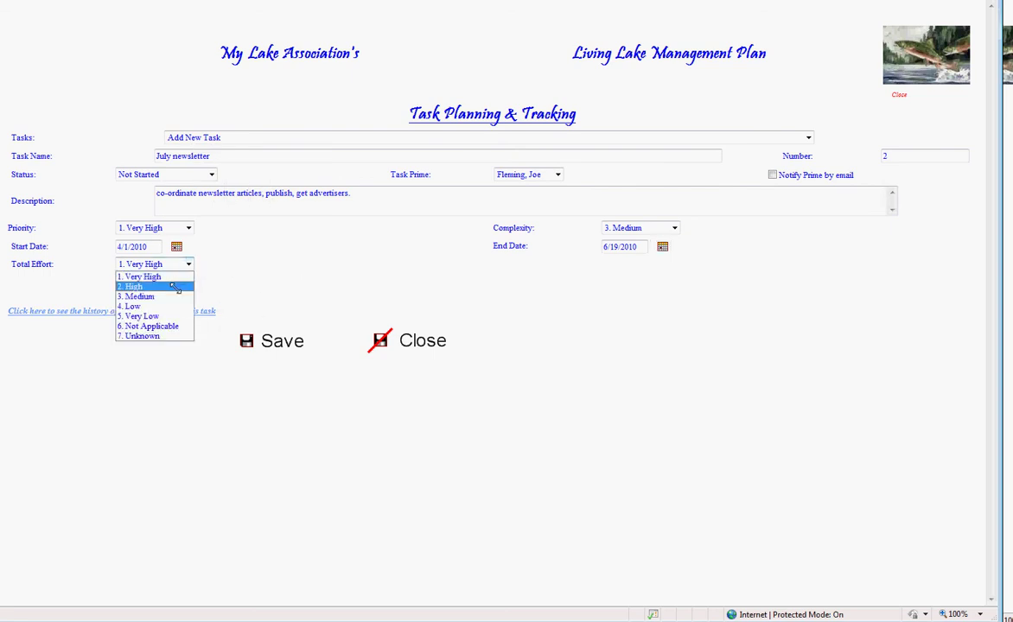
pyautogui.click(176, 286)
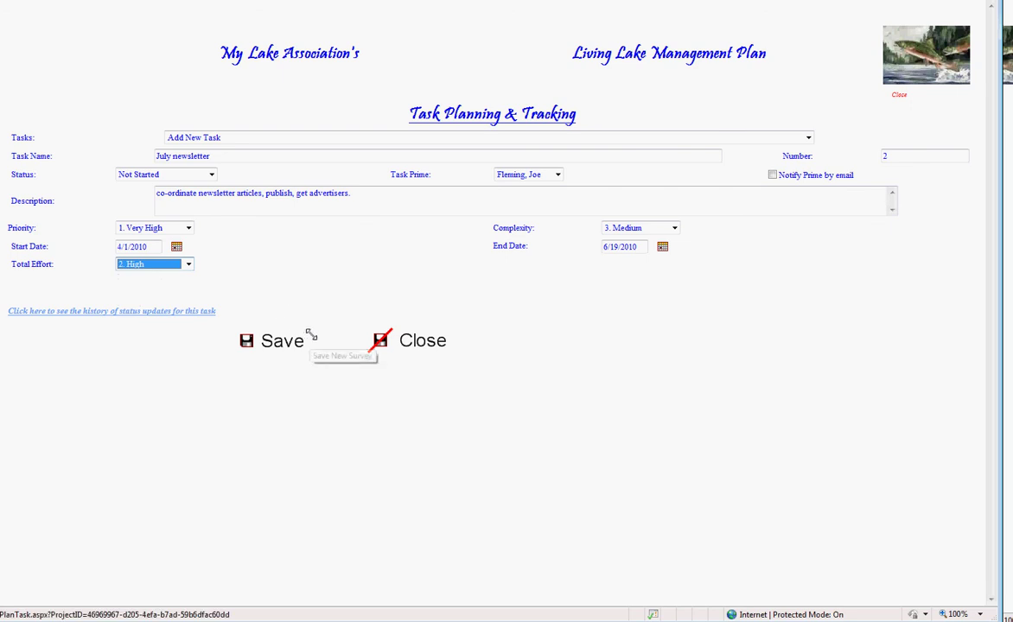
pyautogui.click(279, 342)
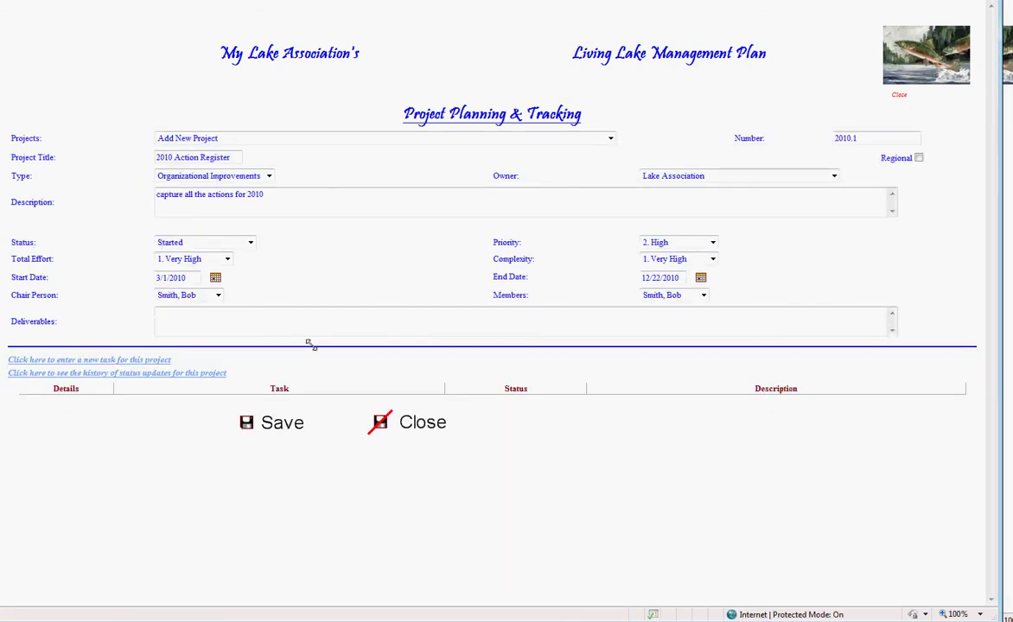
# Save the project and reopen the 2010 Action Register's details from plan section 16.30, Our Plan Current Projects
pyautogui.click(283, 423)
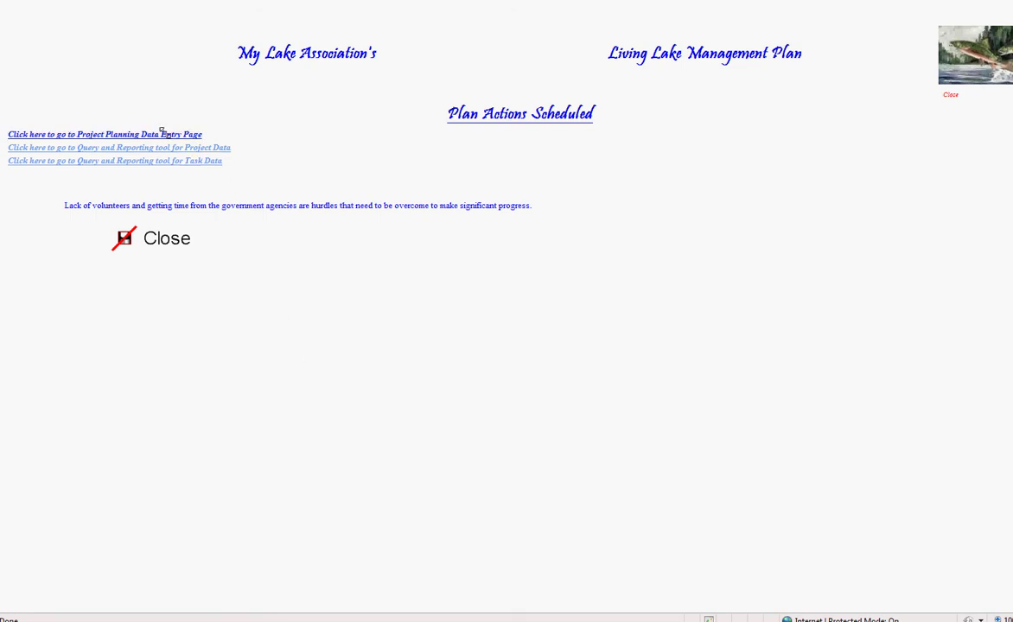
pyautogui.click(162, 235)
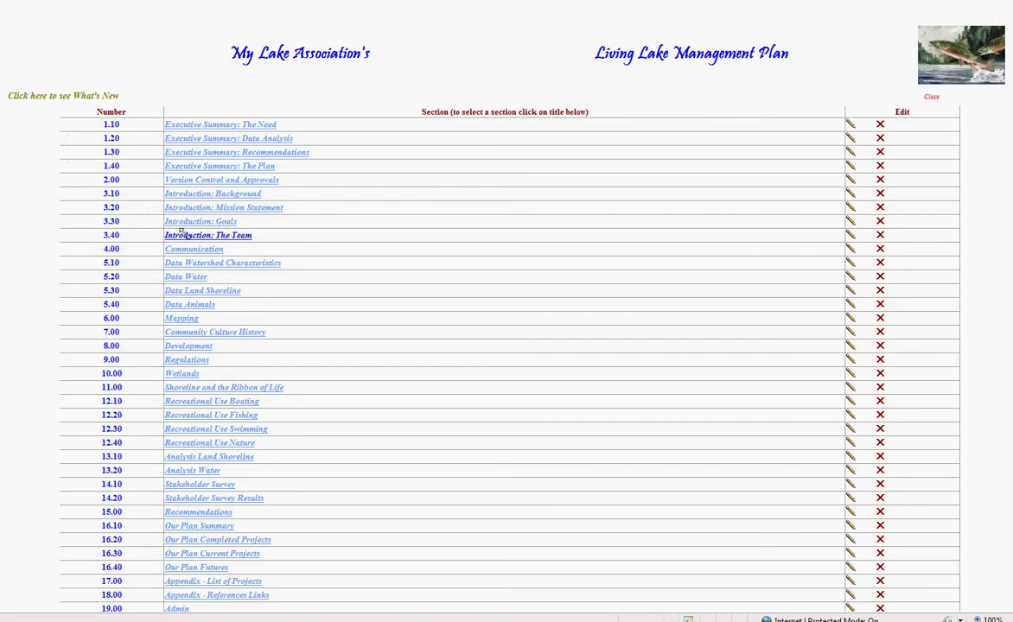
pyautogui.click(191, 553)
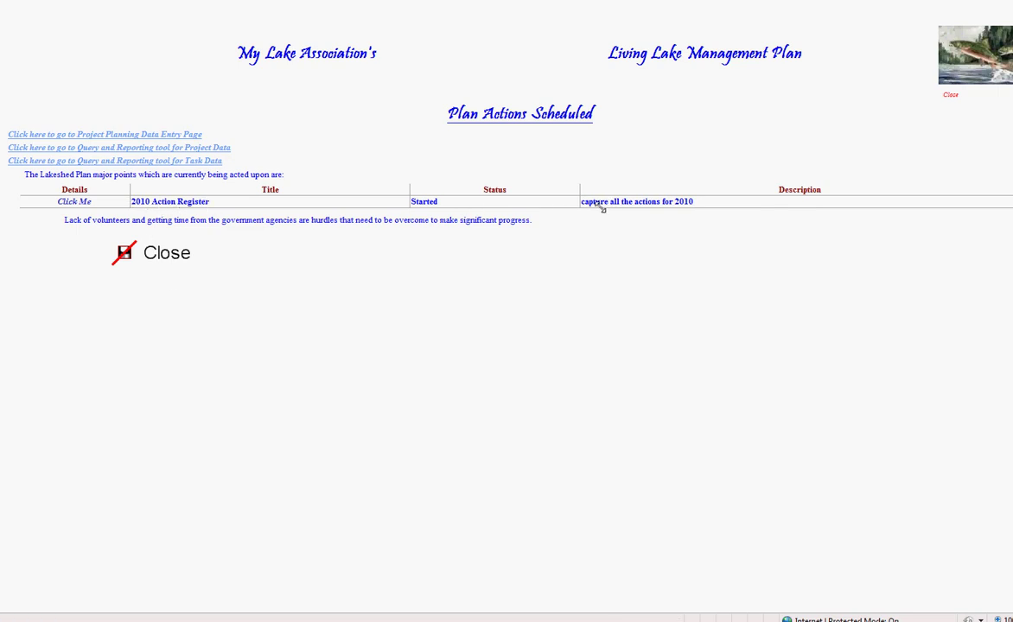
pyautogui.click(72, 200)
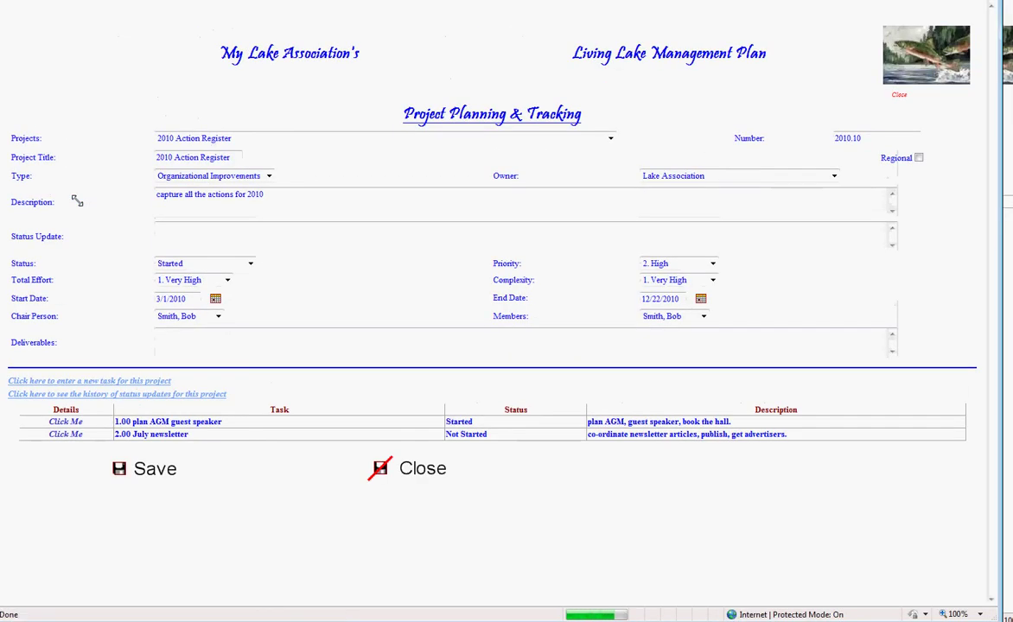